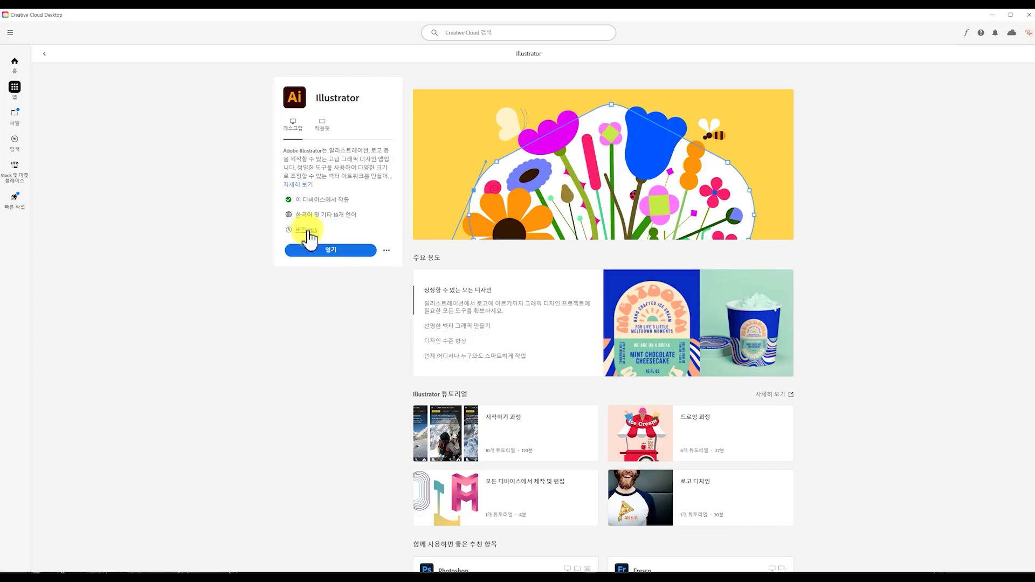
- Launch Illustrator from the Creative Cloud Desktop app to show the example star artwork
click(330, 249)
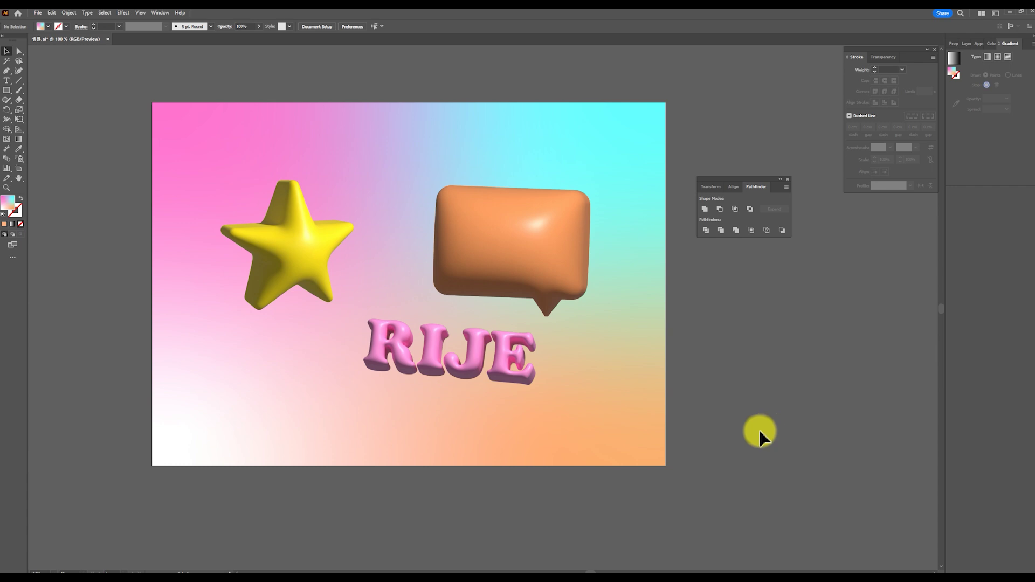
- Start a new document through File > New
click(38, 12)
click(42, 22)
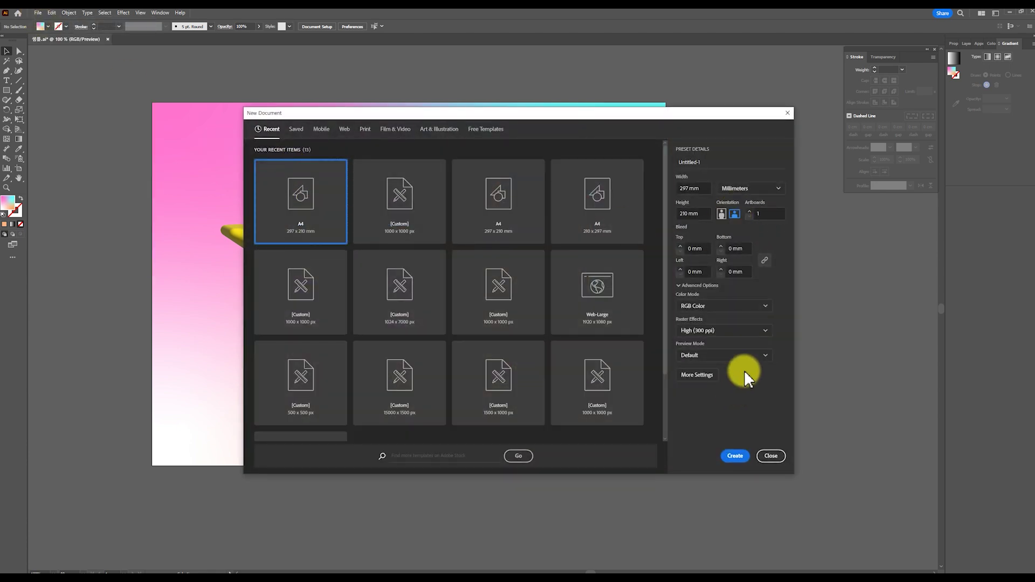
- Create a blank landscape A4 document, Untitled-1, from the A4 preset
click(740, 463)
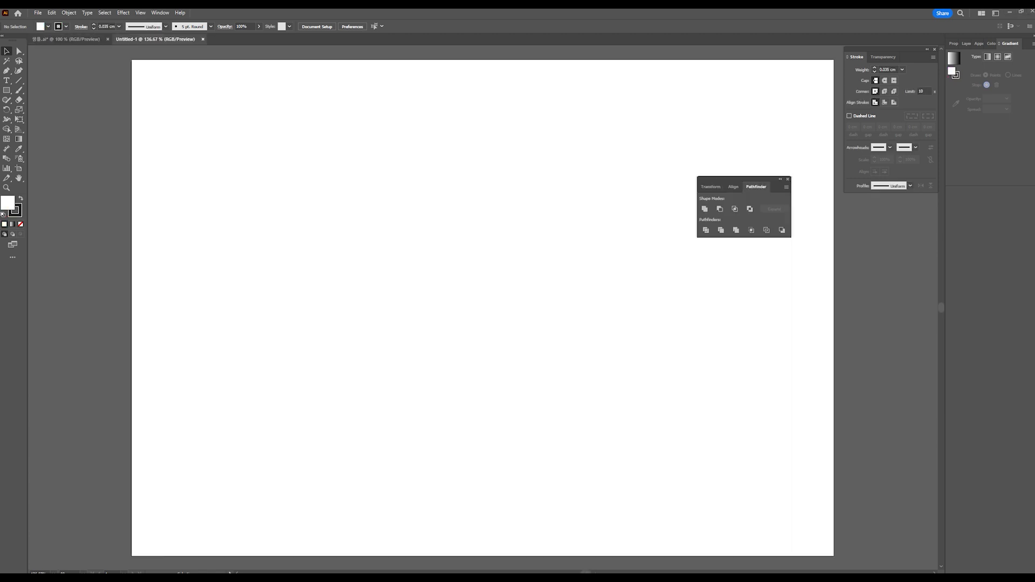
click(252, 295)
key(m)
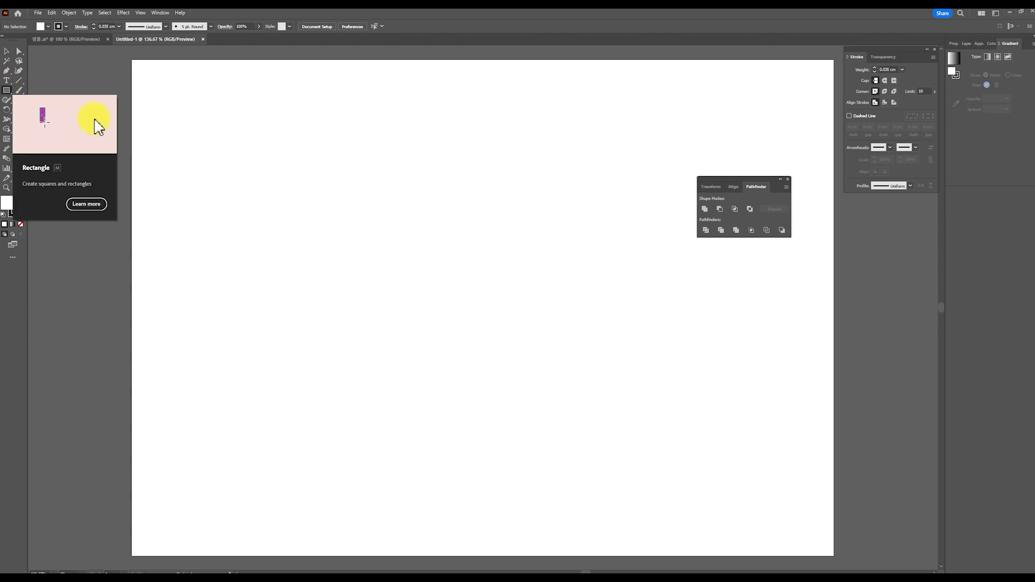
click(8, 90)
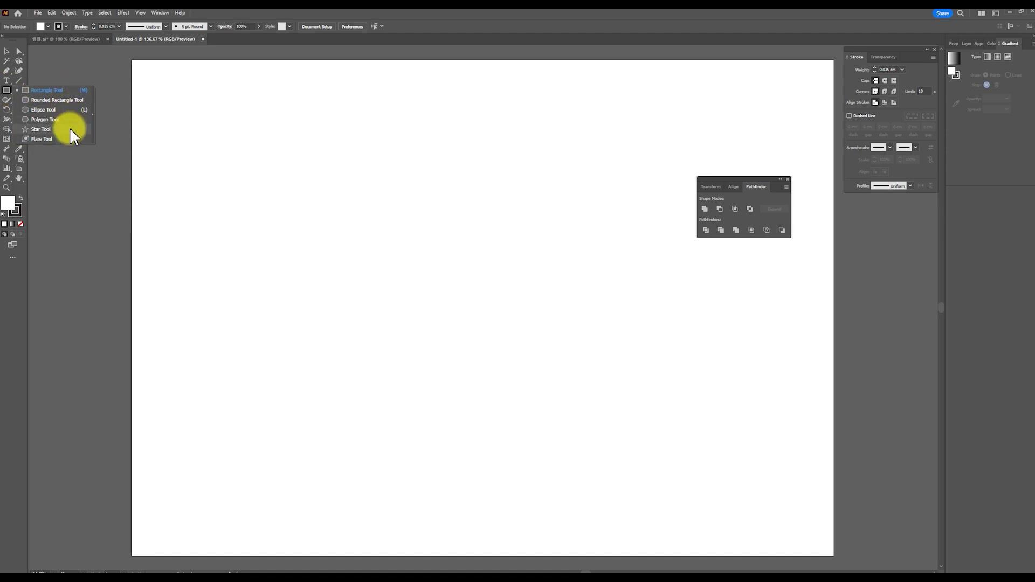
- Set the Star tool to 5 points, then delete the small test star
click(43, 130)
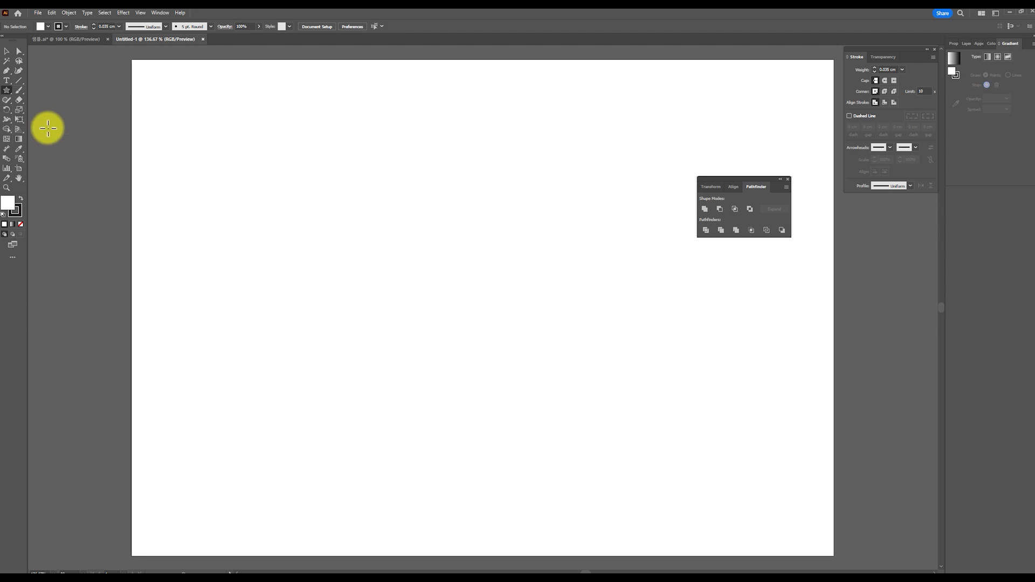
click(514, 319)
click(524, 302)
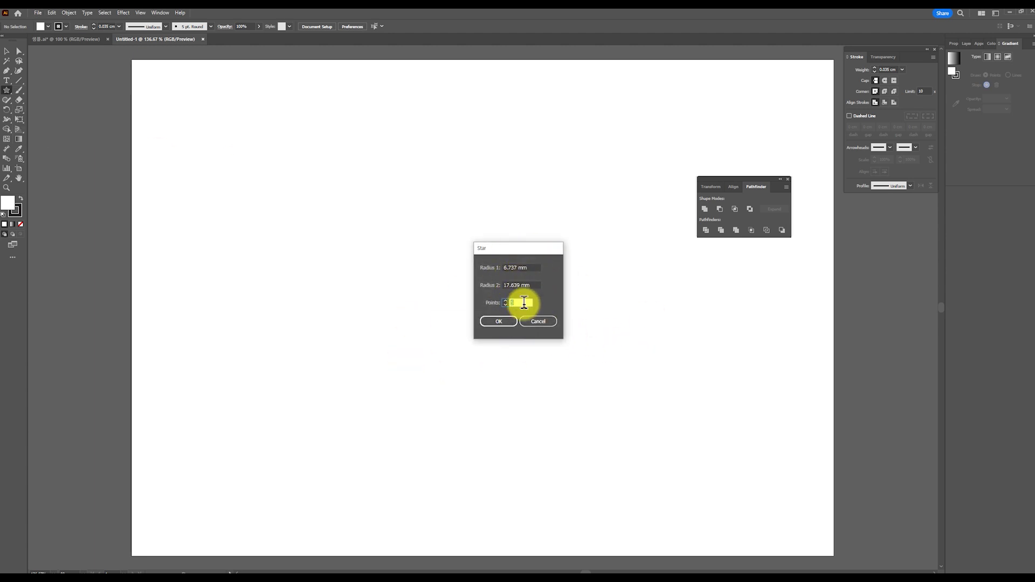
drag(504, 251, 487, 249)
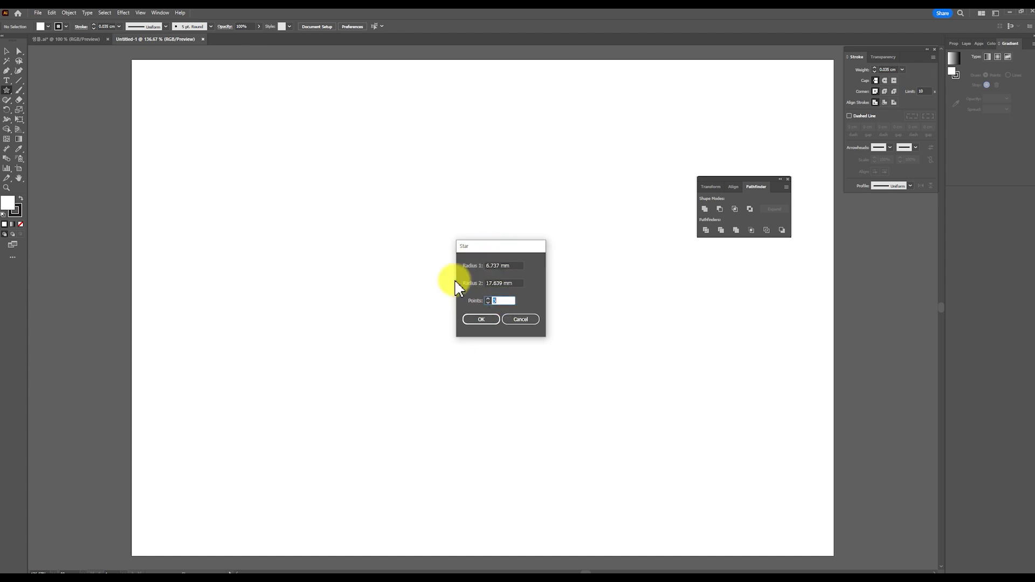
drag(506, 301, 467, 299)
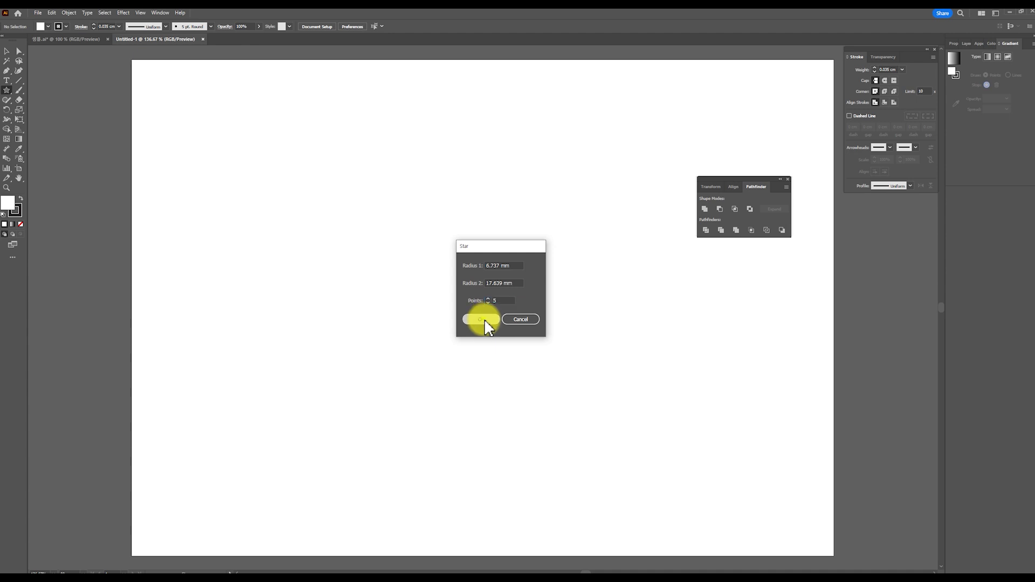
click(483, 318)
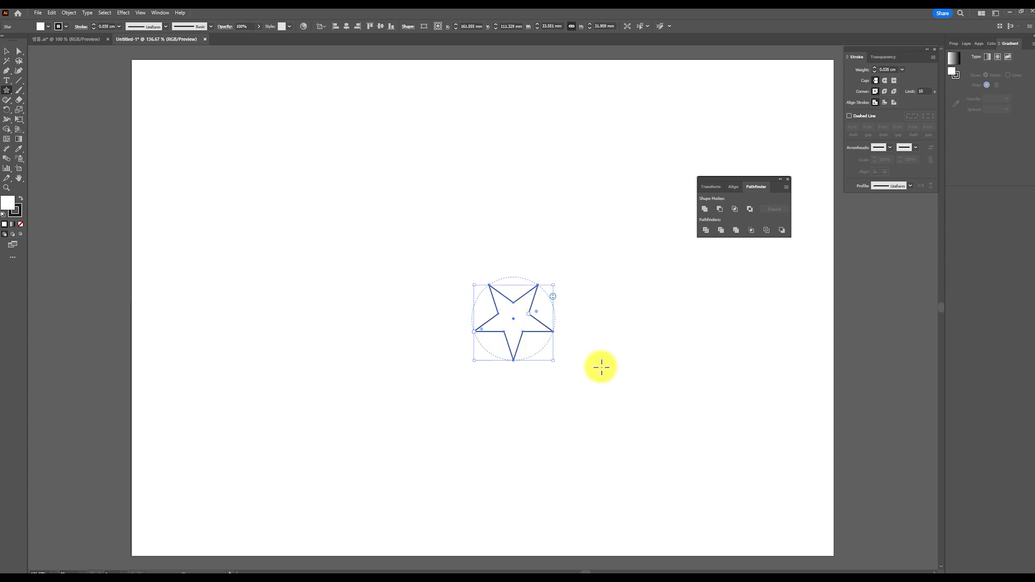
key(Delete)
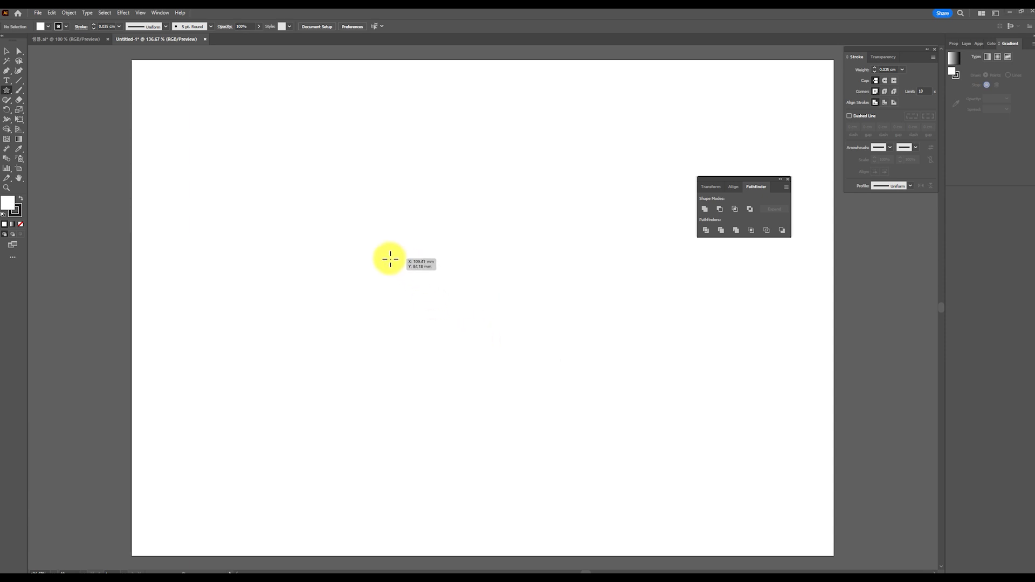
- Drag out a large five-pointed star in the artboard's upper left
mouse_move(335, 206)
mouse_down()
mouse_move(495, 317)
mouse_move(432, 275)
mouse_move(443, 278)
mouse_up()
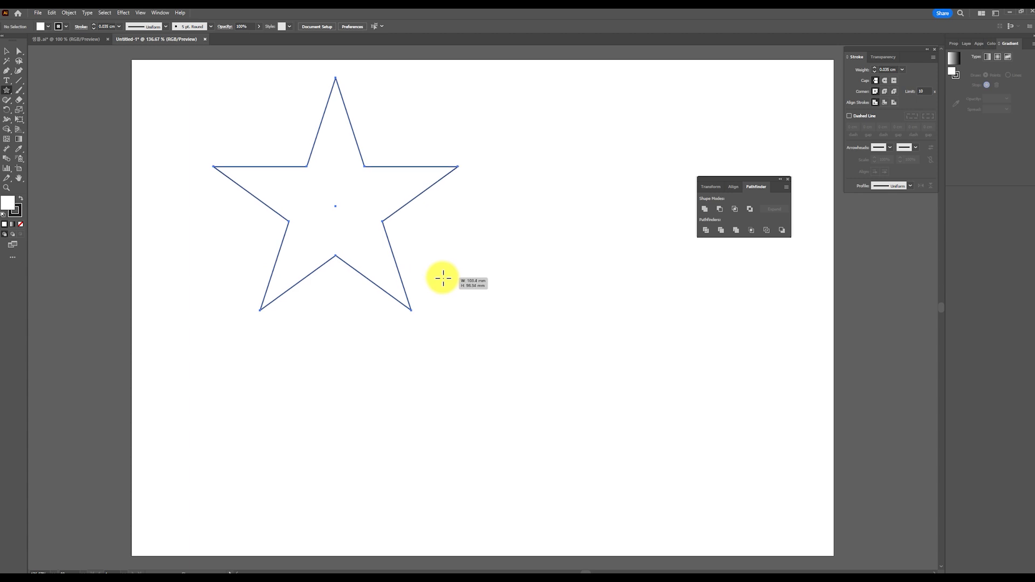
drag(443, 278, 445, 279)
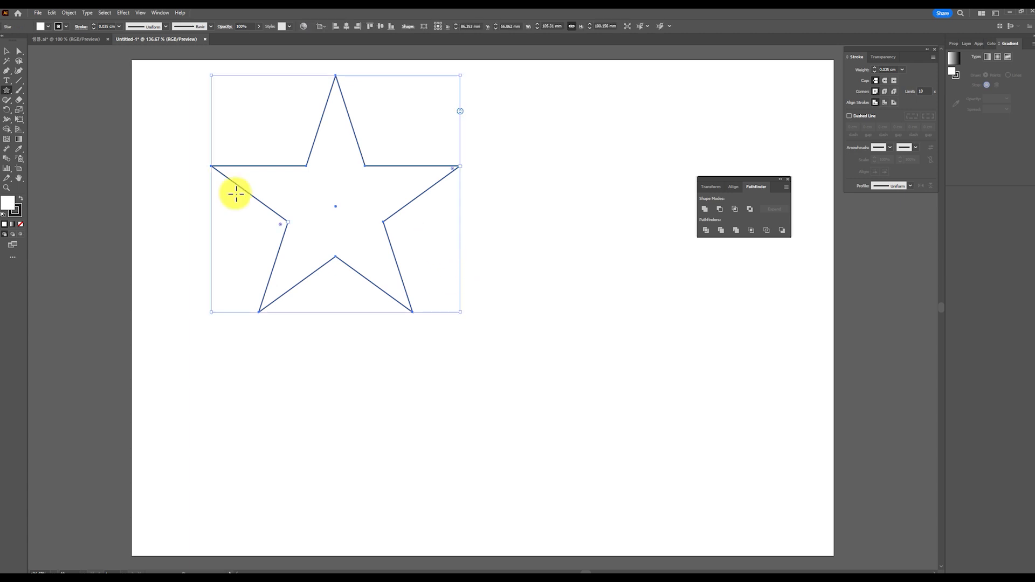
click(17, 213)
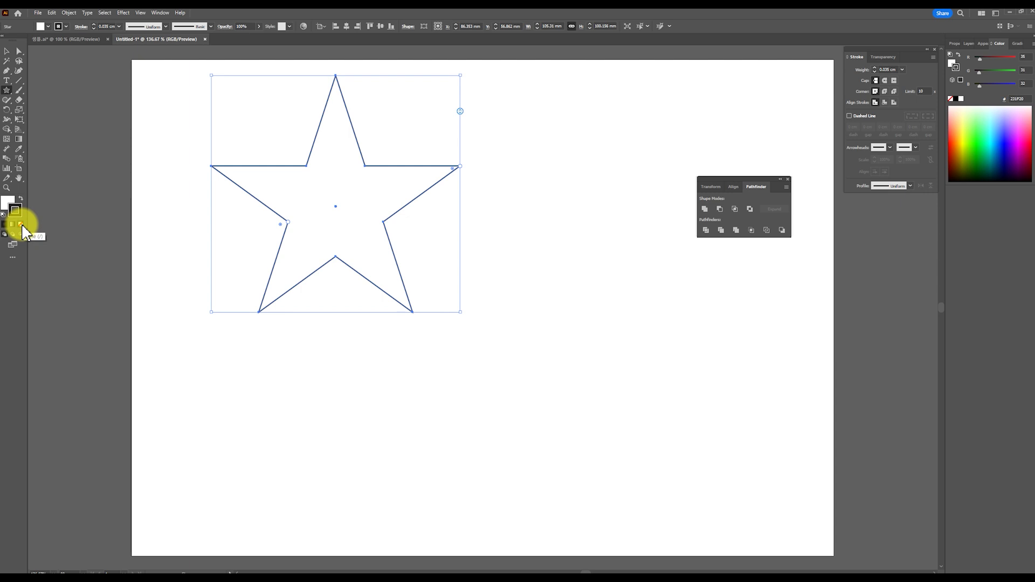
- Remove the star's outline and fill it with yellow FFEE1F
click(22, 225)
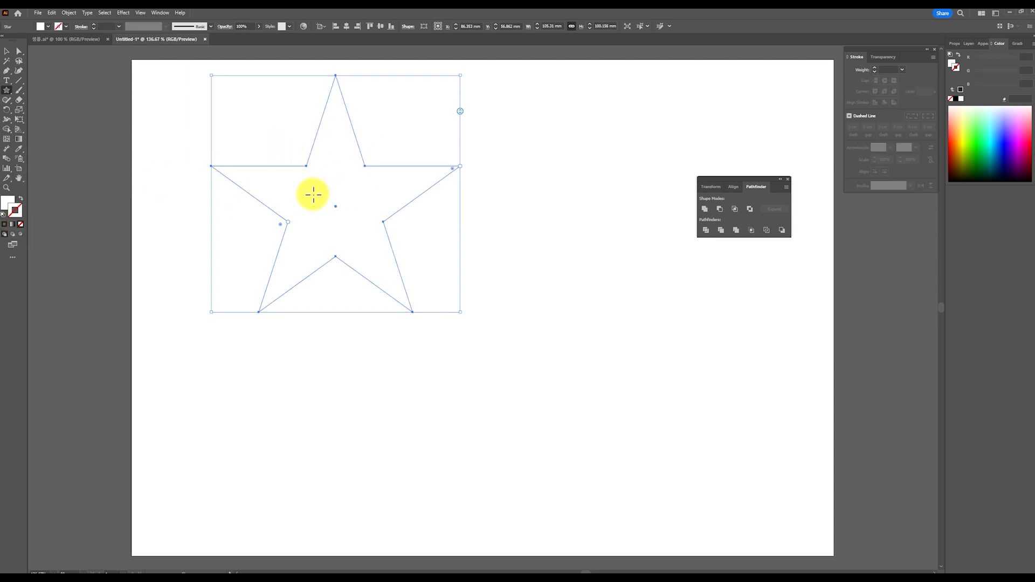
double_click(10, 209)
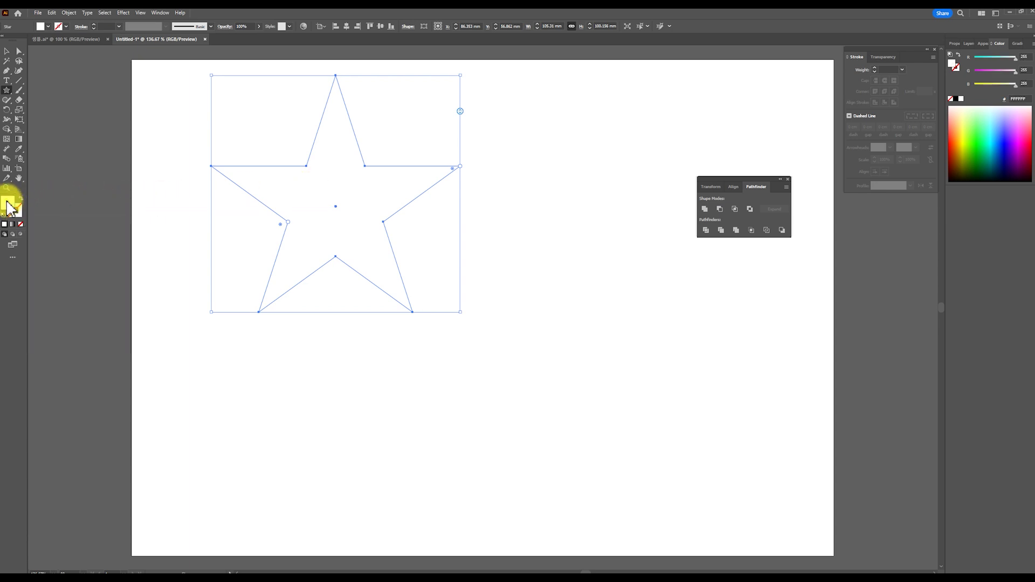
click(686, 345)
drag(650, 269, 664, 252)
click(765, 261)
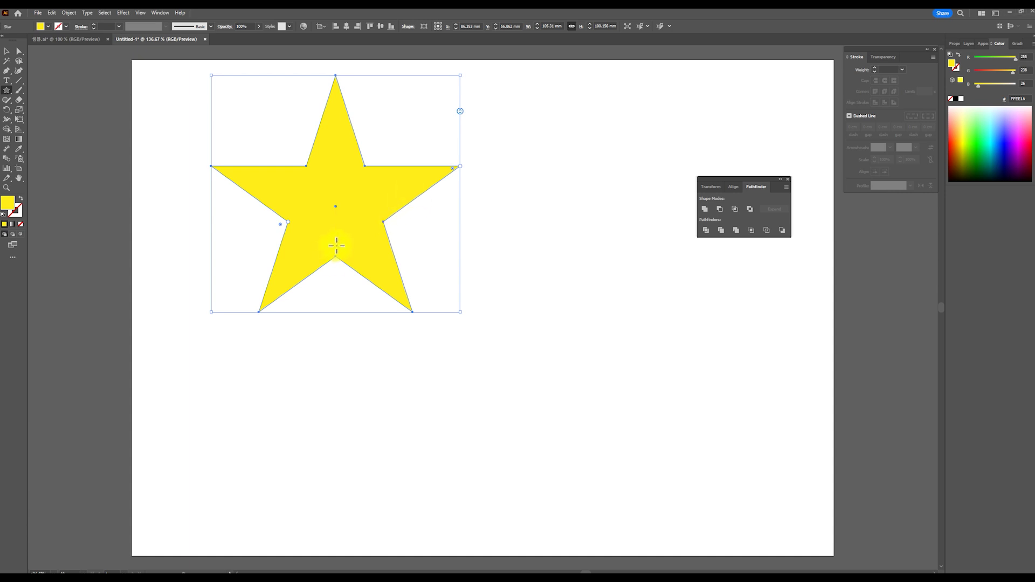
- Round all the star's points with a live-corner widget using Direct Selection
key(a)
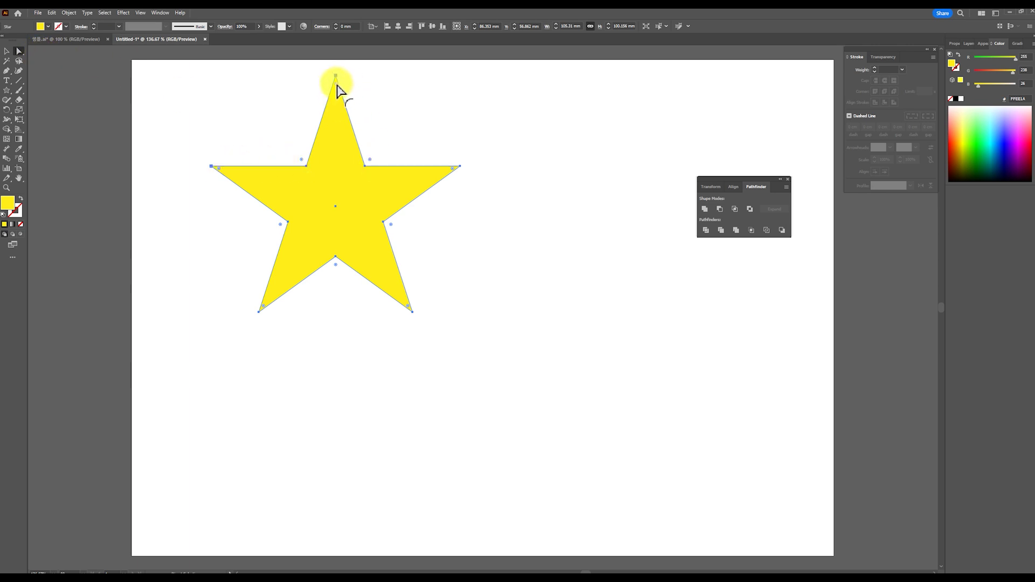
mouse_move(337, 85)
mouse_down()
mouse_move(347, 162)
mouse_move(337, 98)
mouse_up()
click(194, 197)
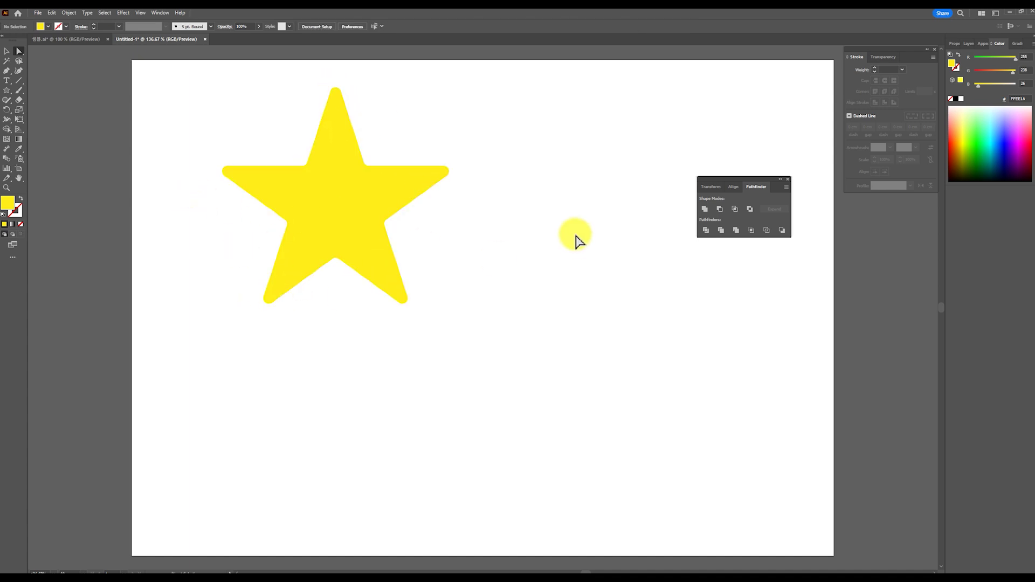
scroll(347, 327, down, 2)
scroll(381, 332, up, 2)
scroll(453, 337, down, 1)
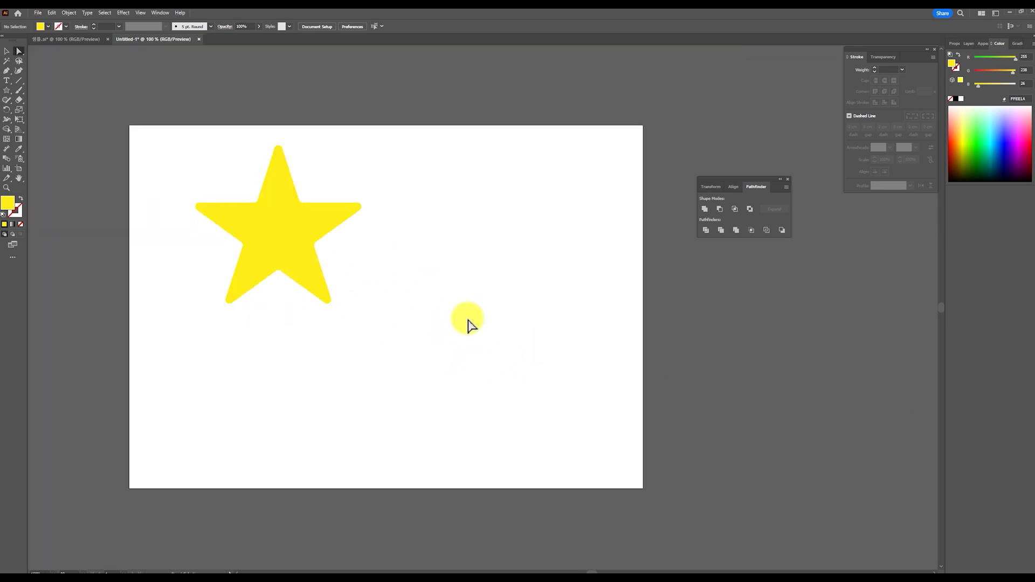
- Draw a rectangle to the star's right and round its corners
key(m)
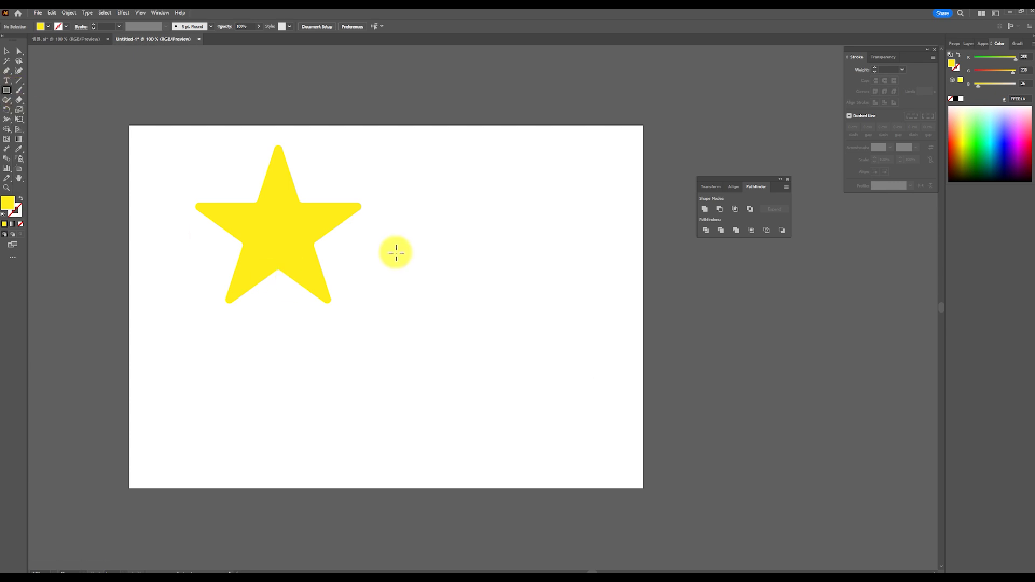
drag(396, 252, 569, 358)
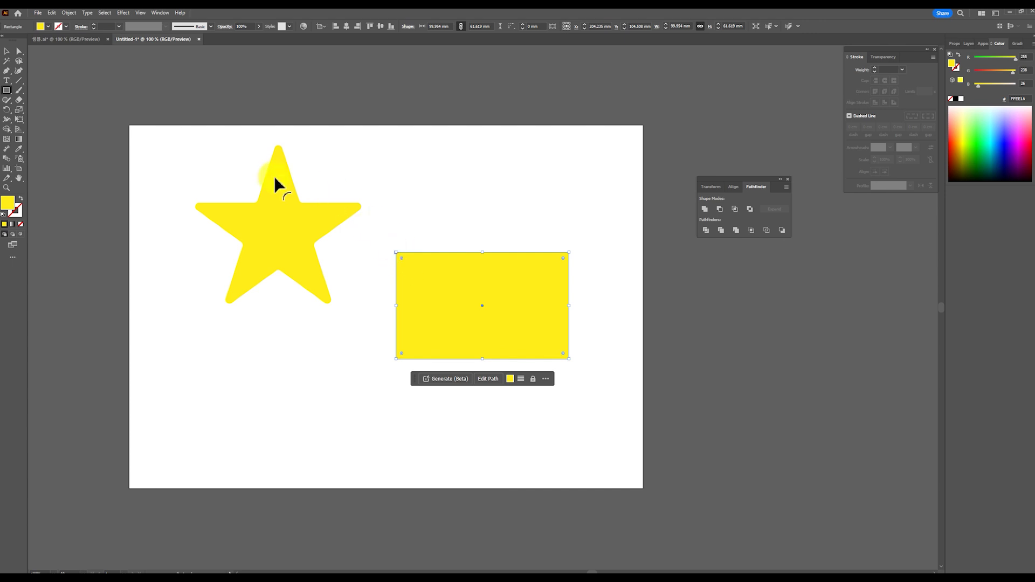
drag(402, 259, 417, 274)
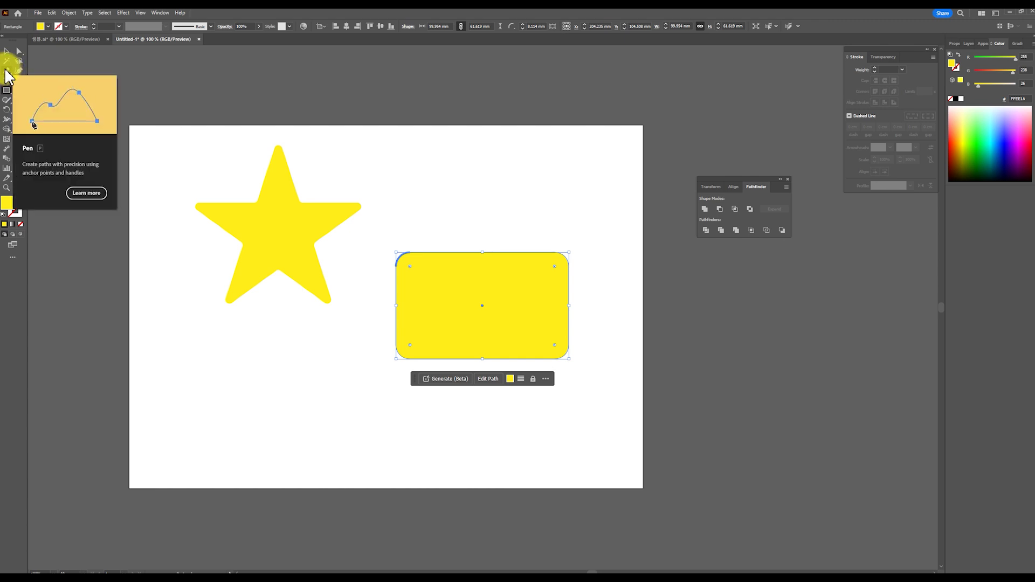
- Draw a triangle tail below the rectangle with the Pen tool and select both shapes
key(p)
click(514, 348)
click(541, 383)
click(559, 348)
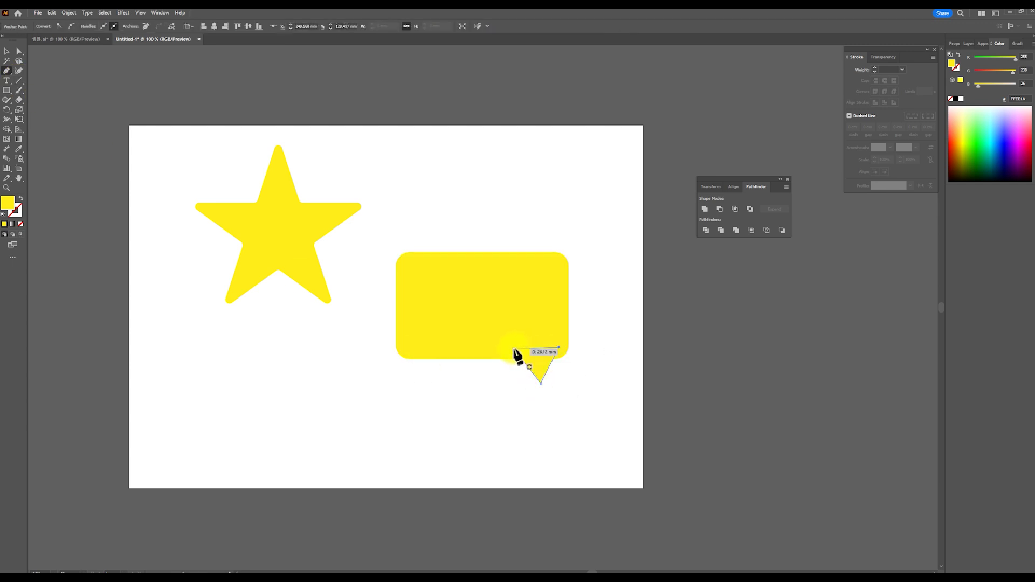
click(514, 349)
key(v)
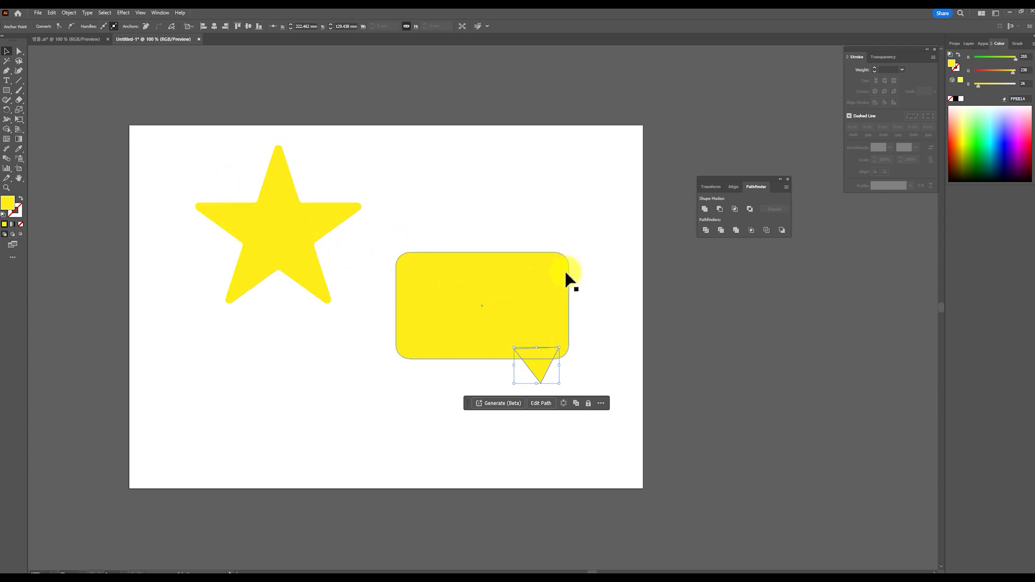
click(543, 341)
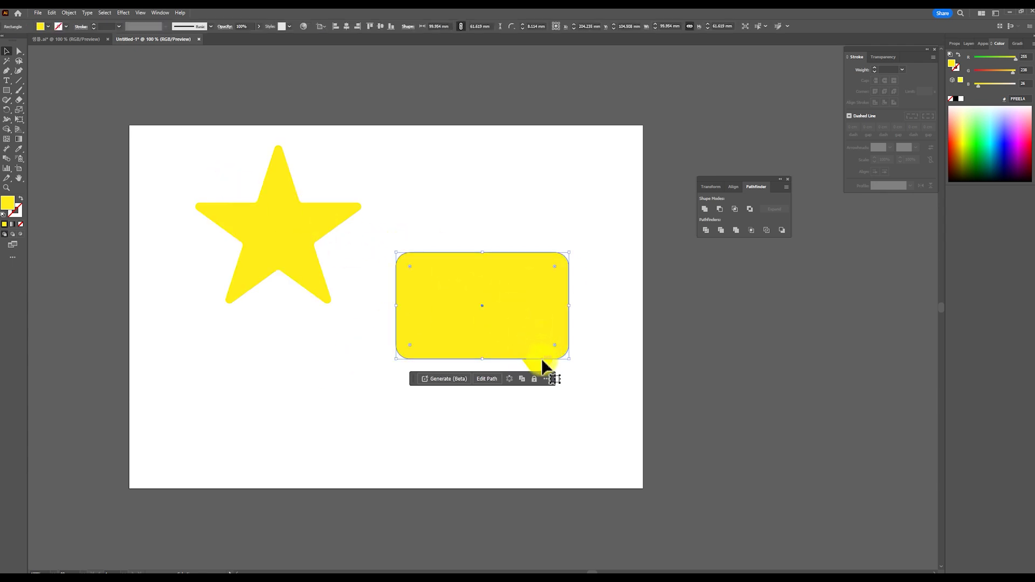
click(550, 367)
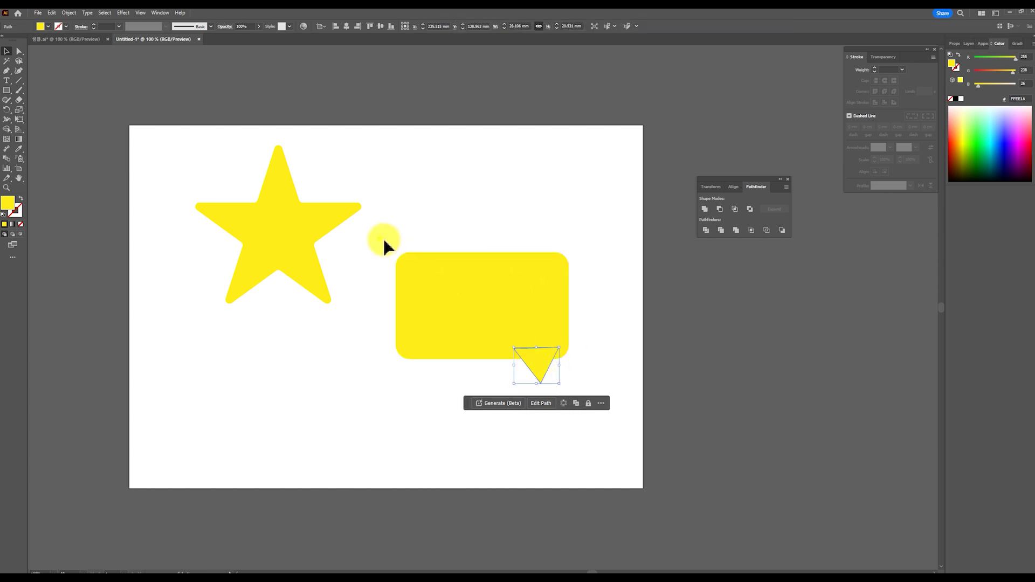
drag(380, 238, 607, 427)
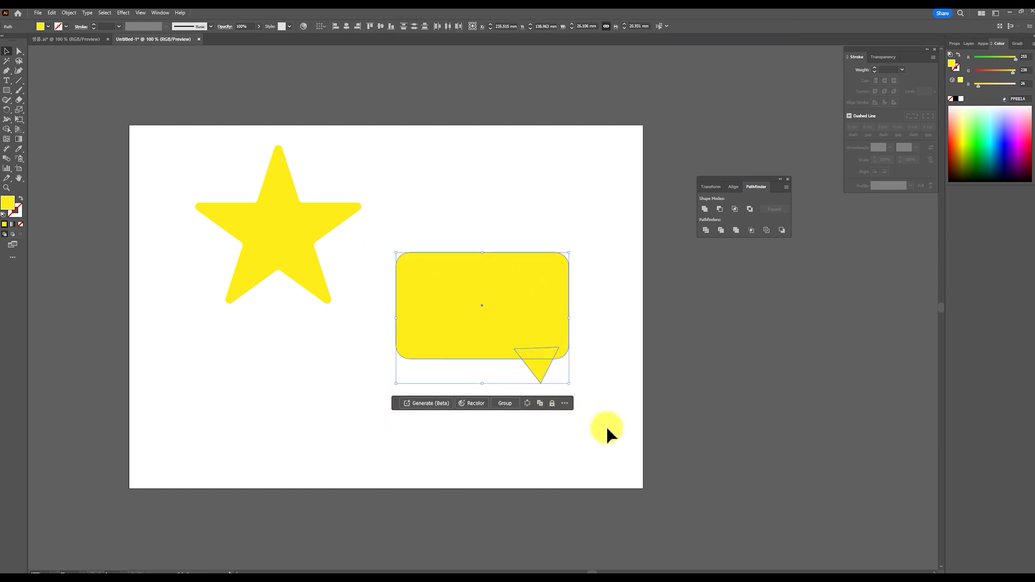
- Fill the rectangle and triangle with mint green
double_click(9, 205)
drag(687, 326, 688, 318)
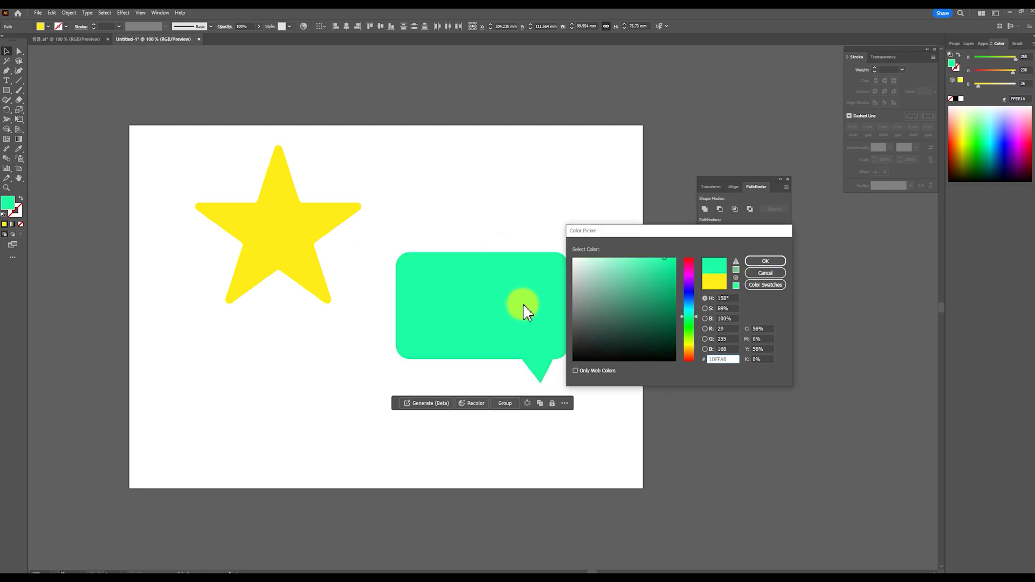
click(768, 261)
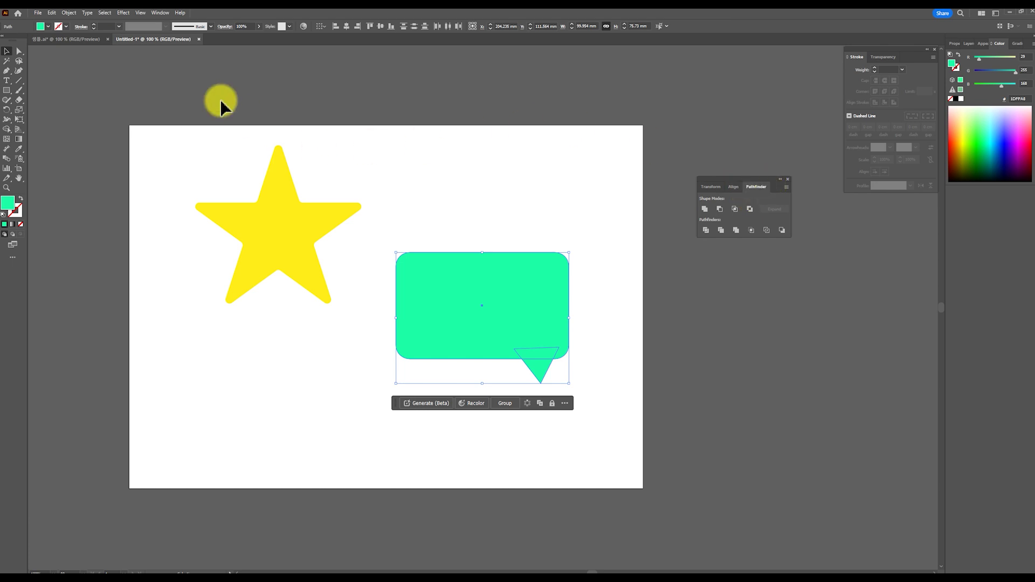
- Unite both shapes into one speech bubble with Pathfinder and move it up-right
click(160, 12)
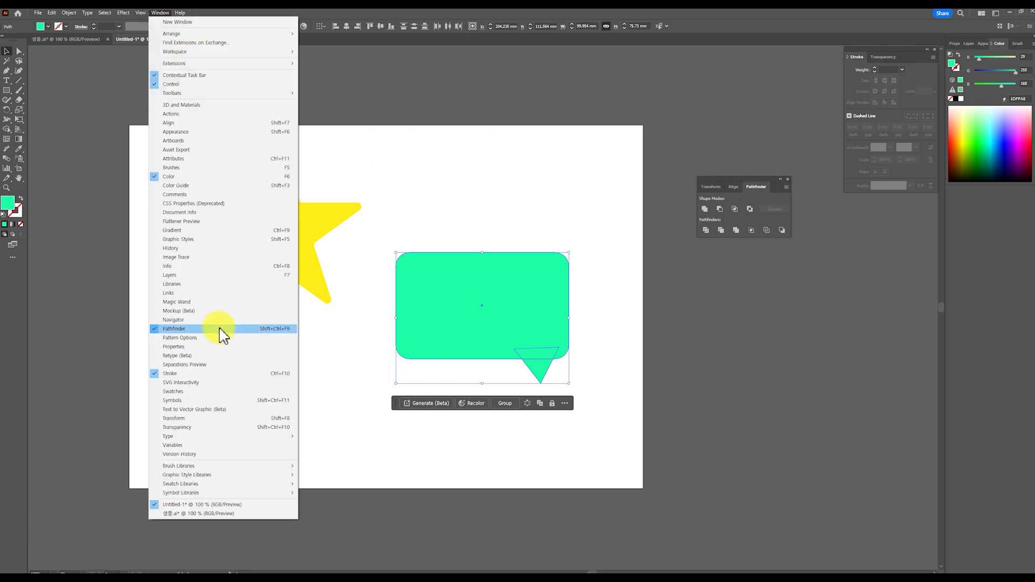
click(362, 272)
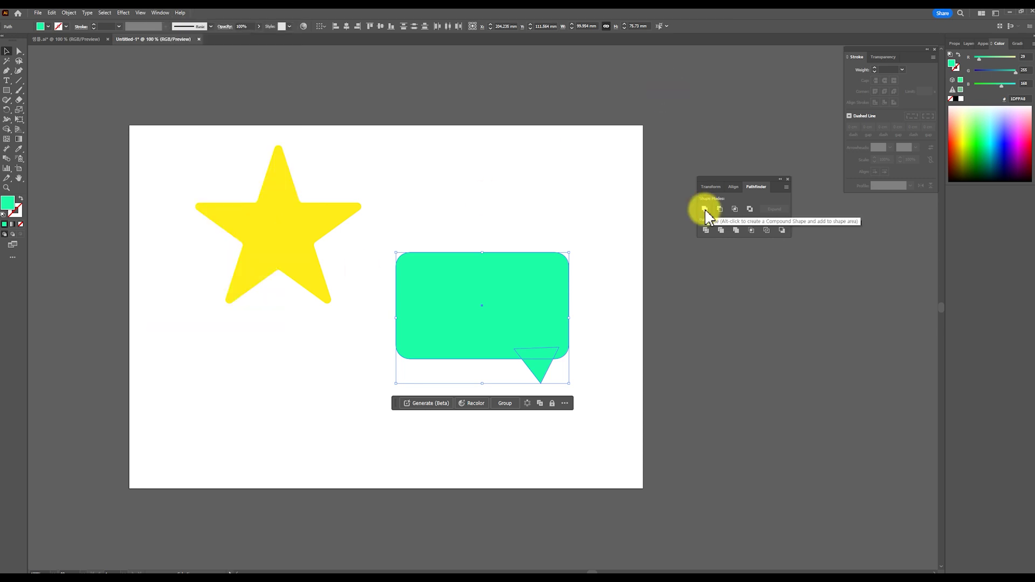
click(705, 211)
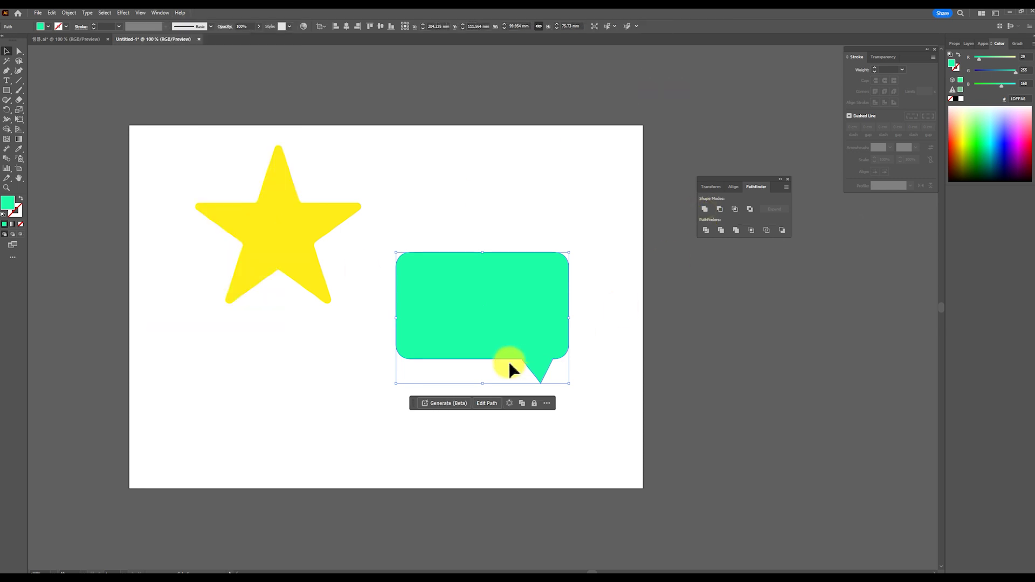
drag(521, 341, 485, 270)
click(607, 349)
click(458, 378)
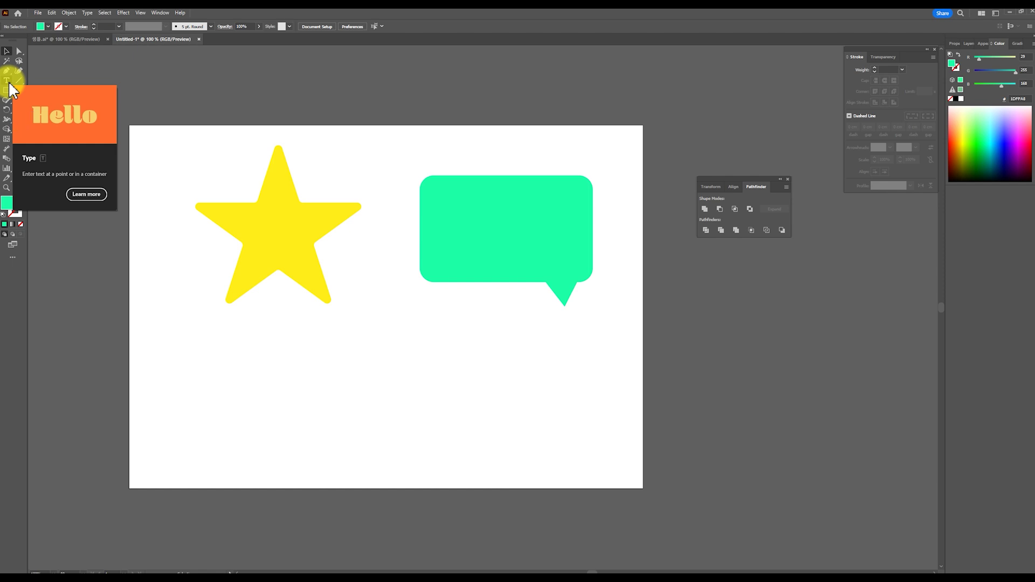
- Type 'RIJE DESIGH SCHOOL' as a text object below the shapes
key(t)
click(231, 369)
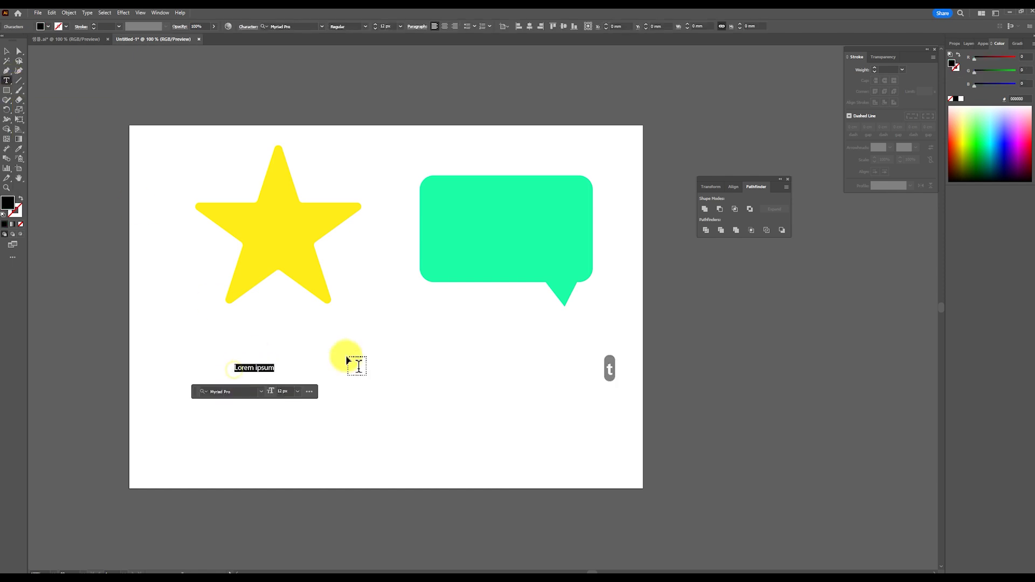
text(L)
key(BackSpace)
text(L)
key(BackSpace)
text(R)
text(E DESIGH SCHOOL)
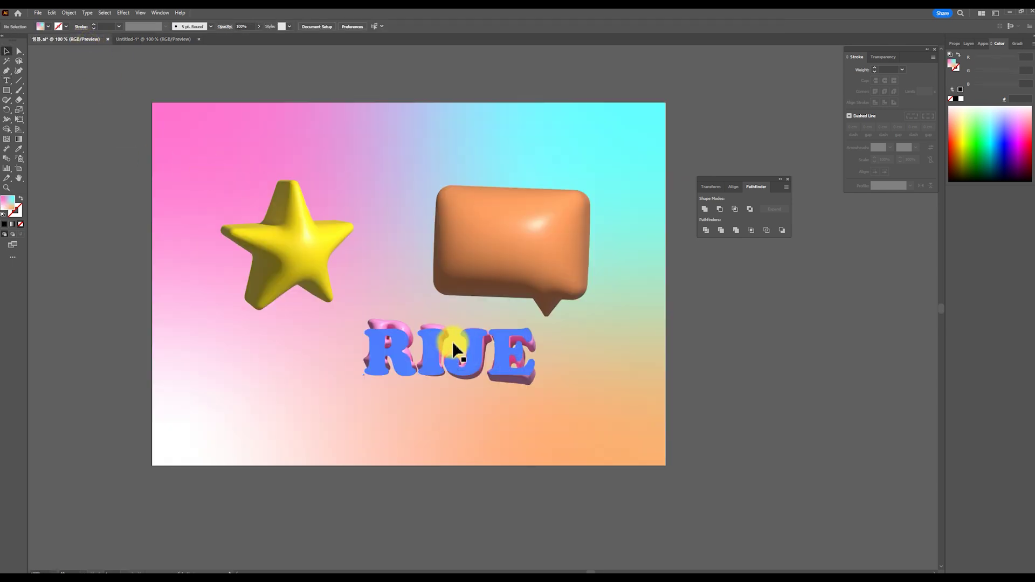
- Give the text the Cooper Black font copied from the reference and a pink fill
click(454, 351)
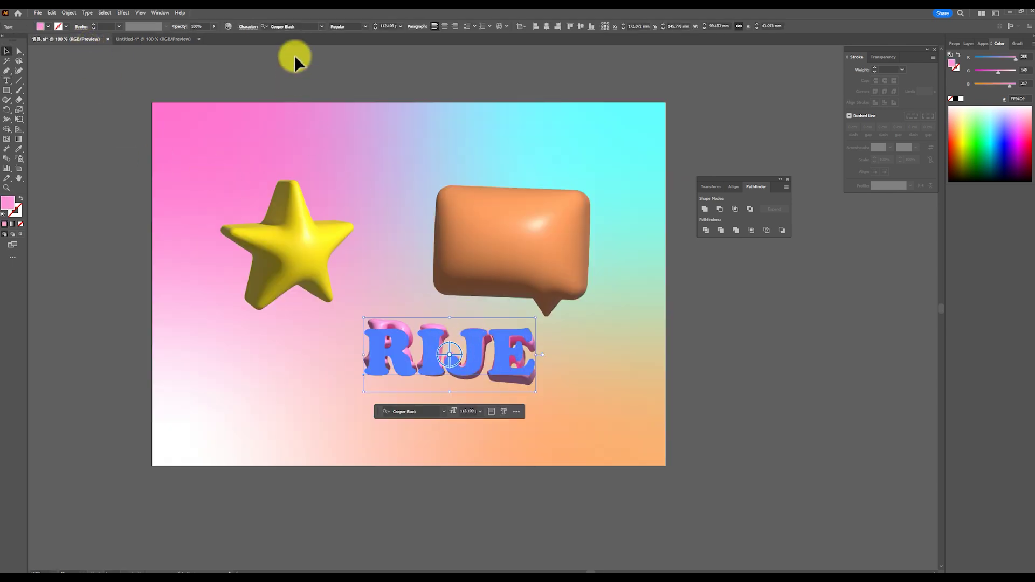
click(299, 26)
key(ctrl+c)
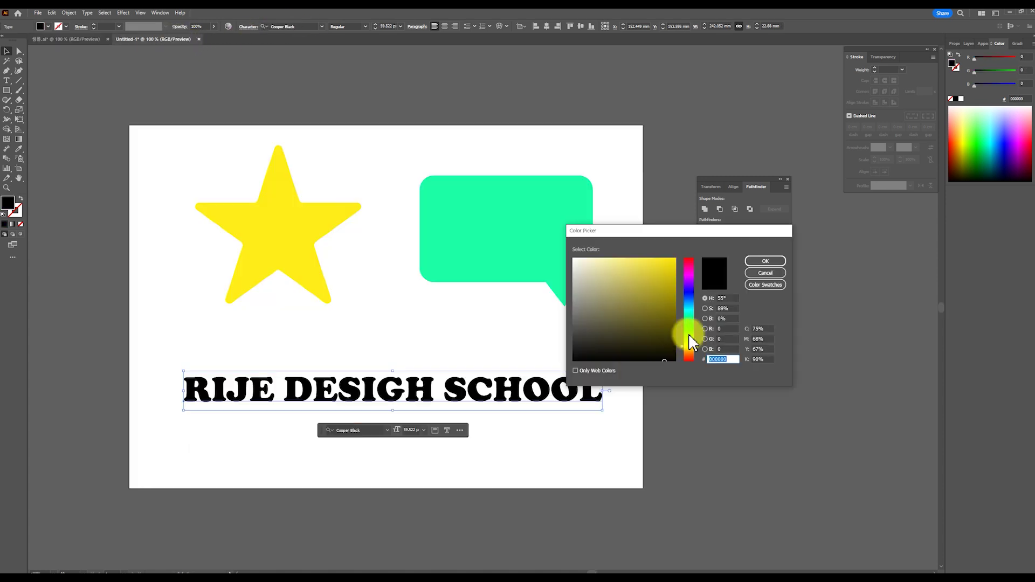
drag(686, 337, 686, 284)
mouse_move(620, 260)
mouse_down()
mouse_move(613, 245)
mouse_move(621, 251)
mouse_up()
key(Return)
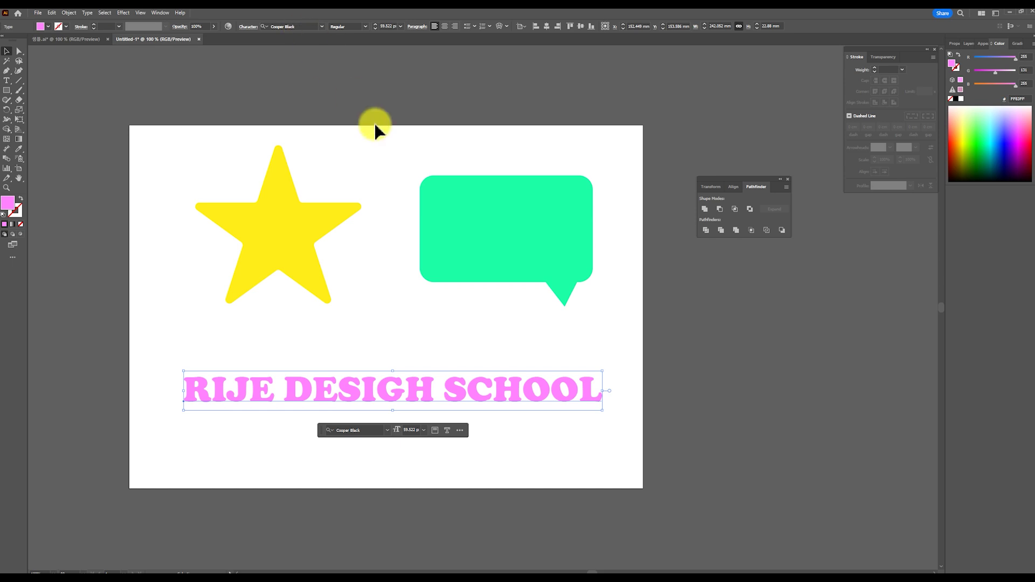
click(561, 437)
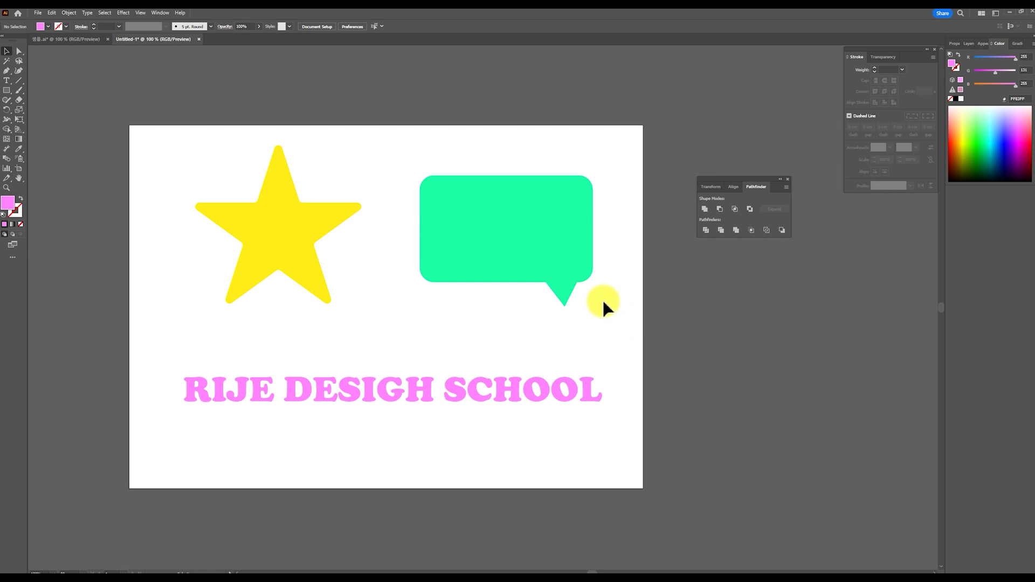
- Apply 3D Extrude & Bevel to the star, switch it to Inflate, and rotate it
click(282, 253)
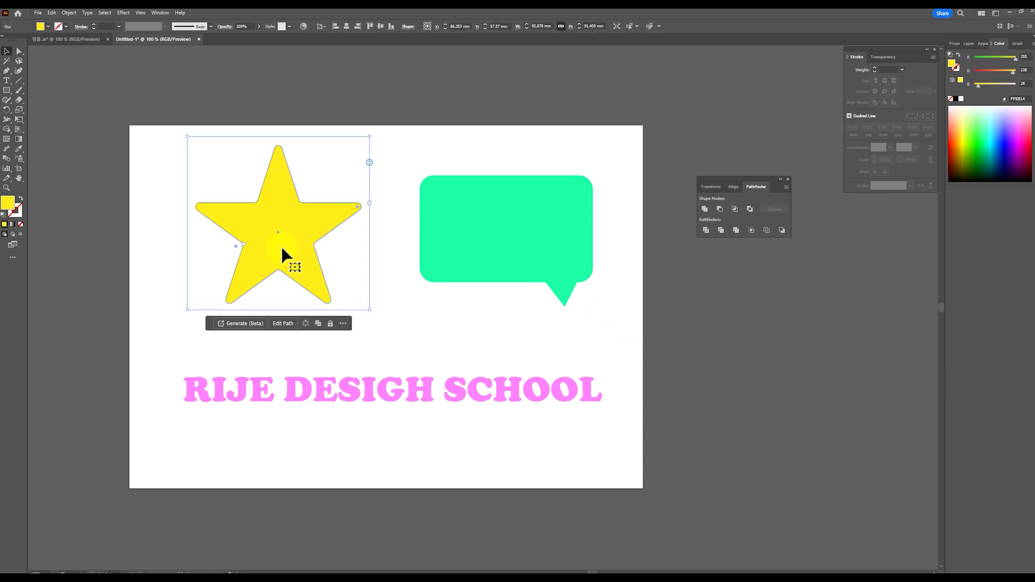
click(123, 13)
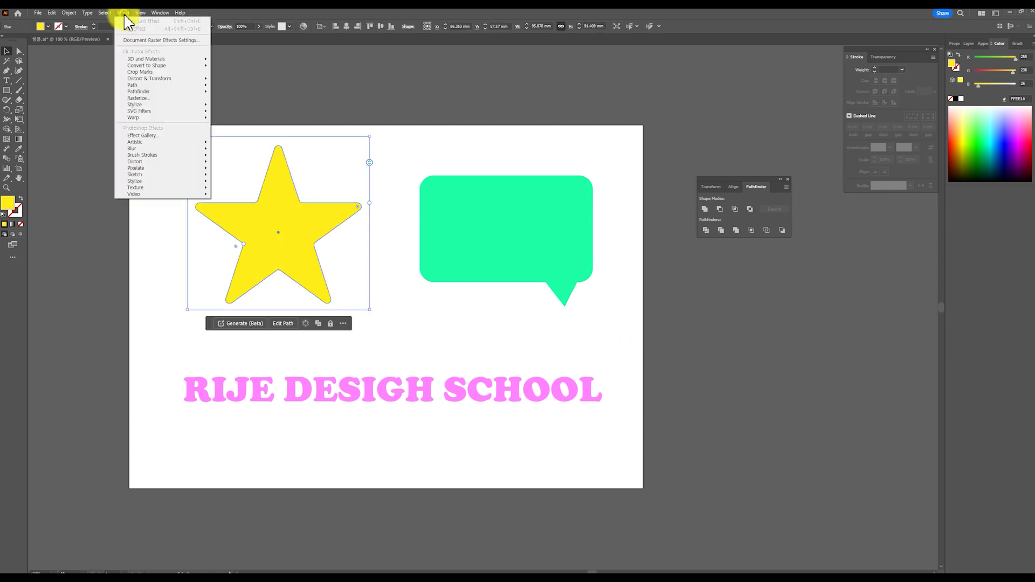
mouse_move(192, 61)
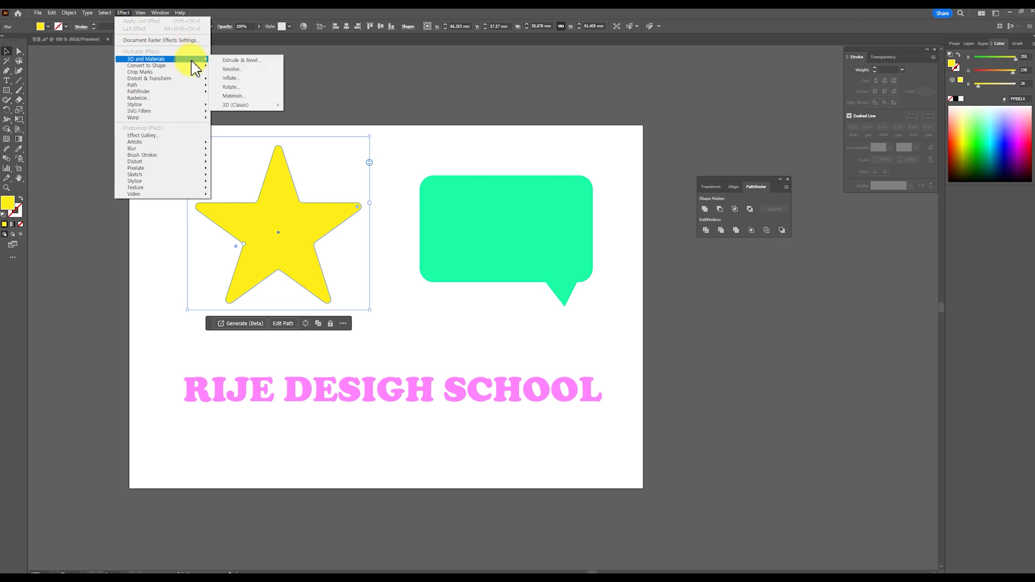
click(275, 68)
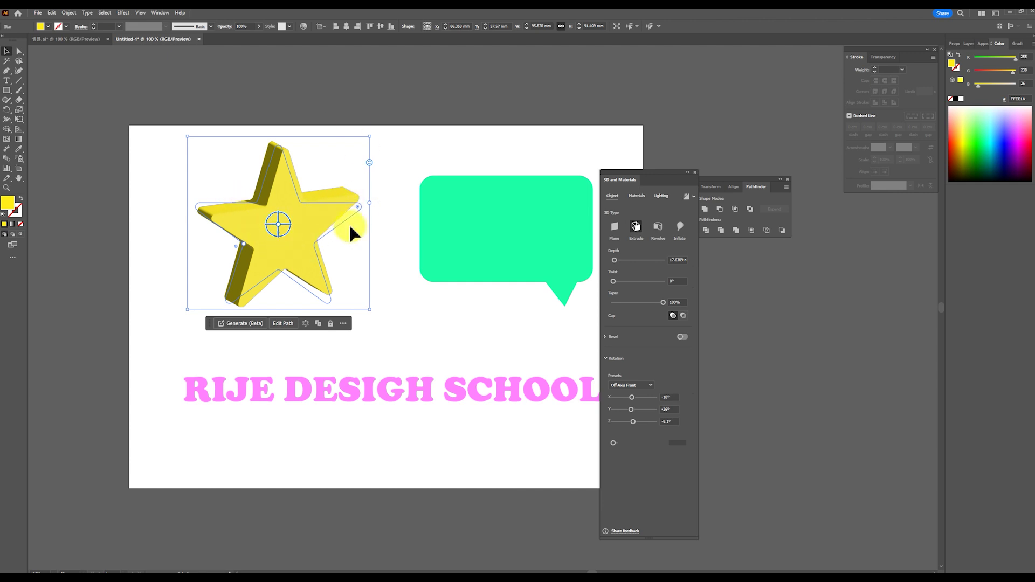
drag(661, 180, 637, 118)
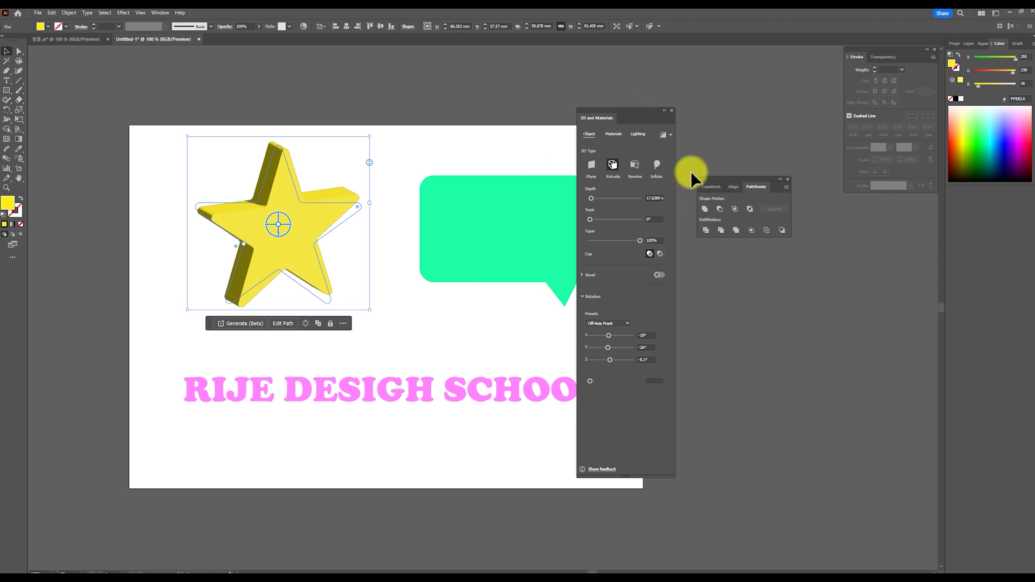
click(659, 166)
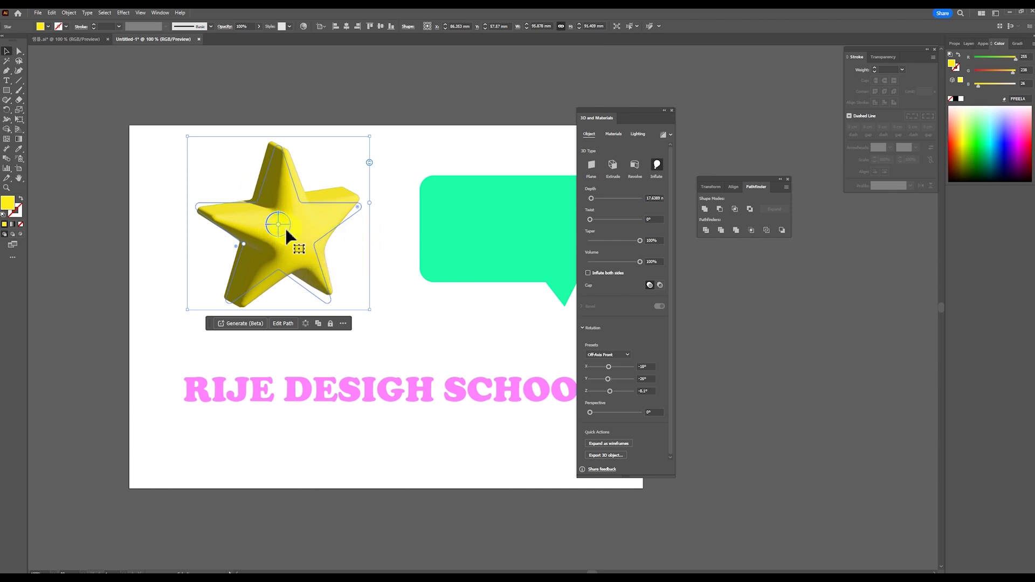
drag(280, 227, 349, 218)
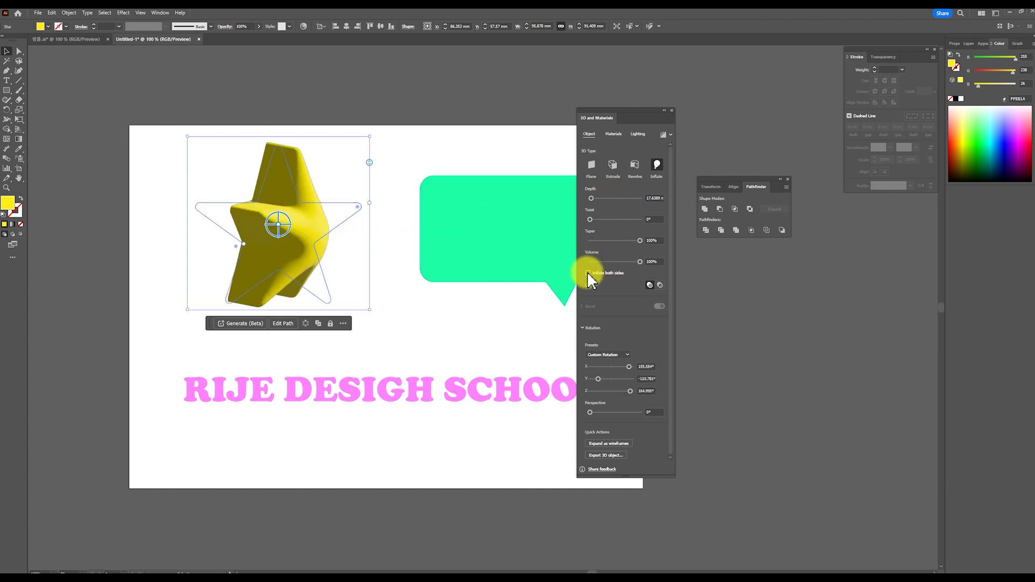
- Inflate the star on both sides, rotate it, and raise its depth to 86.4306
click(606, 276)
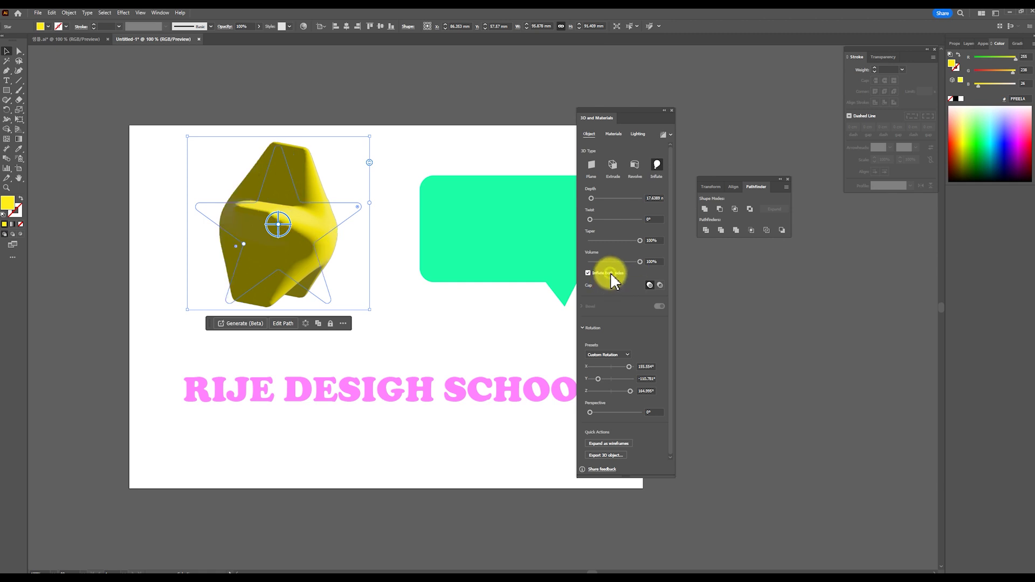
drag(284, 237, 247, 222)
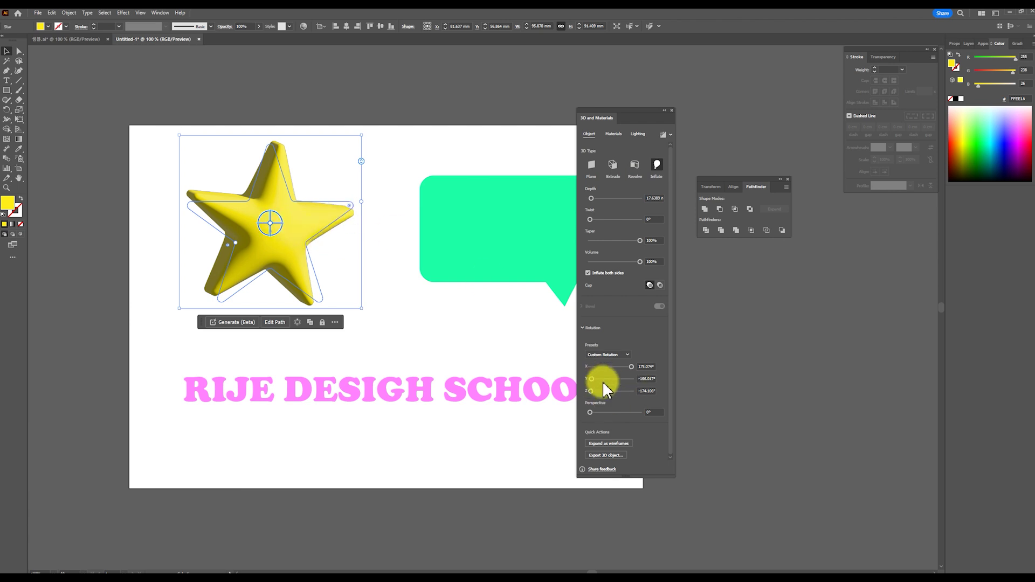
click(631, 366)
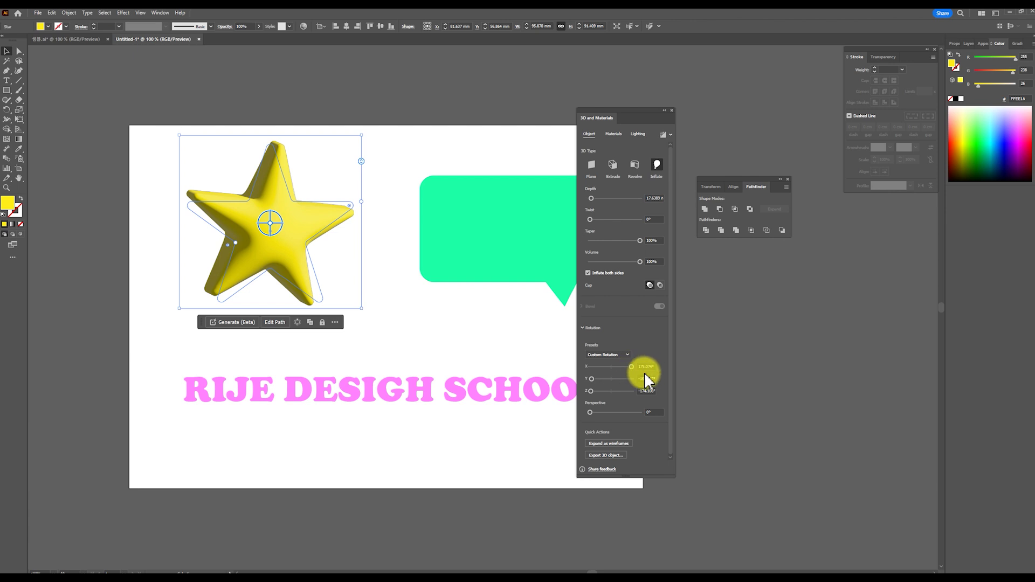
drag(270, 227, 273, 234)
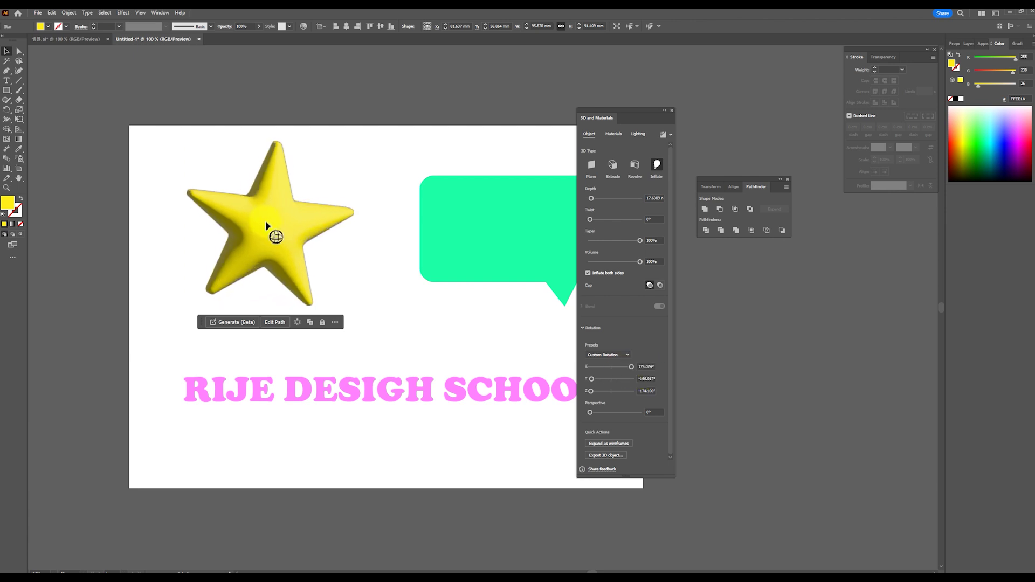
click(593, 379)
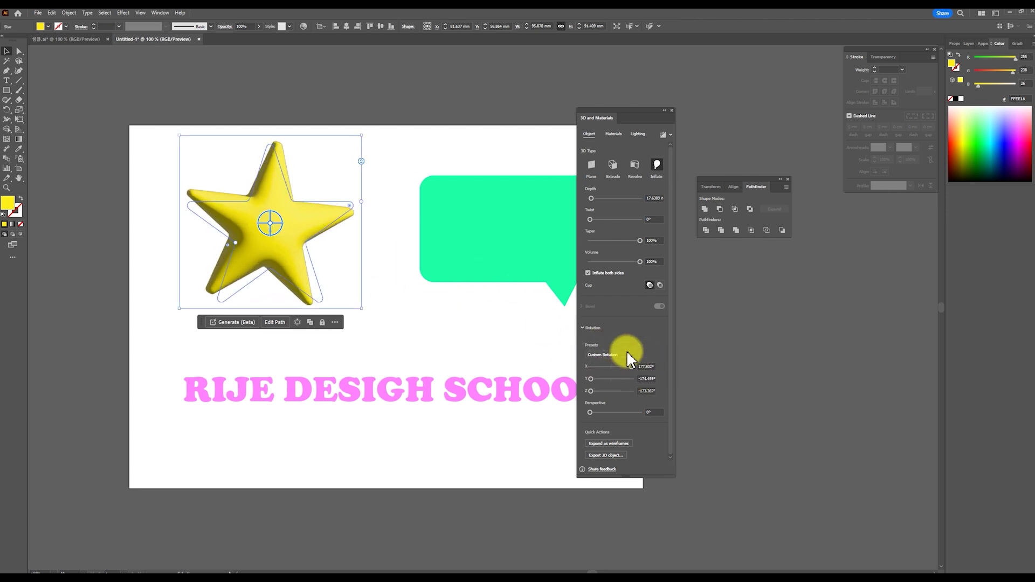
drag(275, 231, 273, 232)
drag(593, 200, 597, 202)
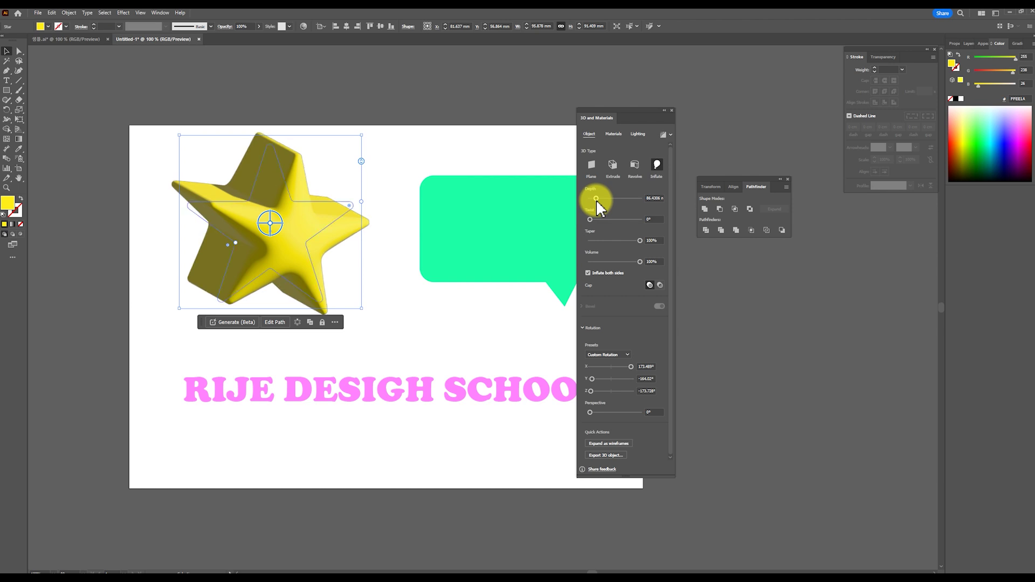
- Try a 70° twist and 73% taper on the inflated star, undoing each back to full inflation
key(ctrl+z)
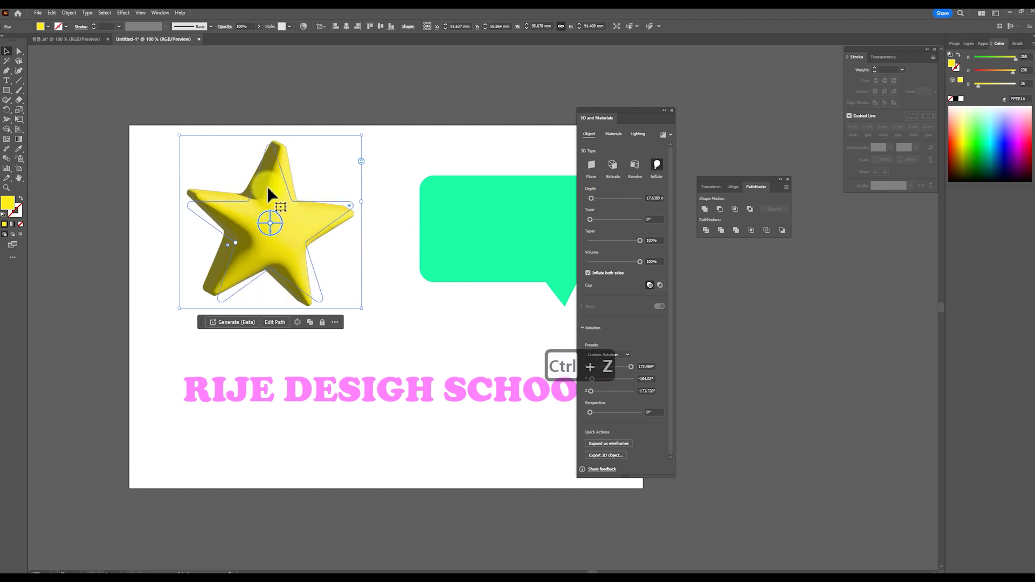
click(593, 218)
drag(591, 218, 600, 219)
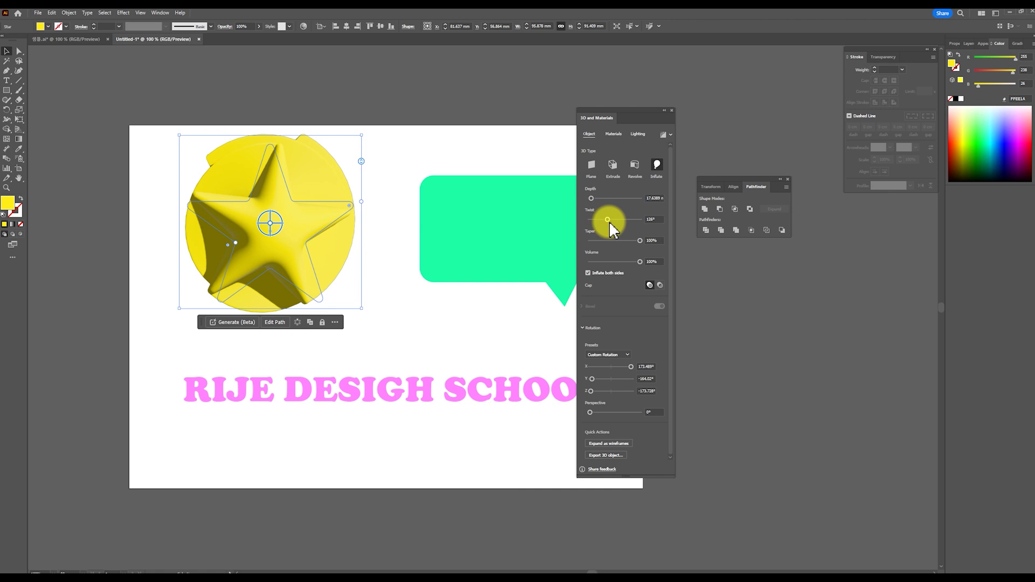
key(ctrl+z)
key(ctrl+z)
drag(640, 240, 566, 268)
key(ctrl+z)
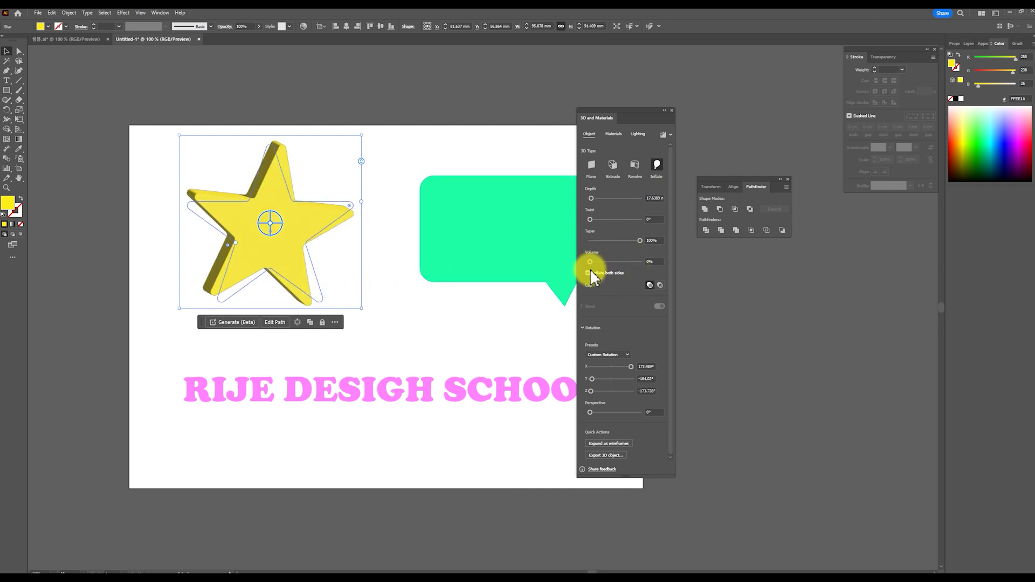
key(ctrl+z)
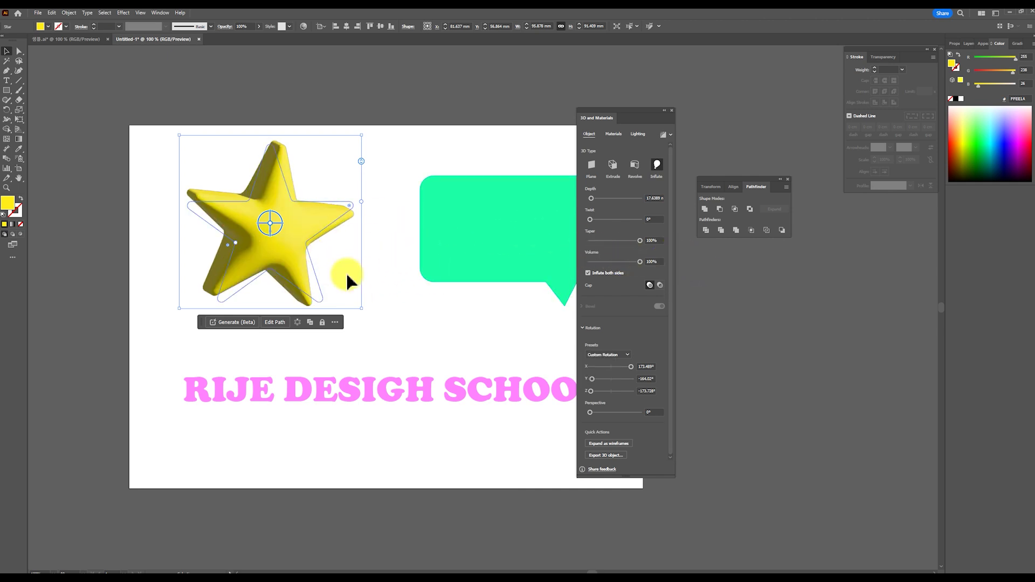
click(371, 288)
- Return to the star document and turn on Render with Ray Tracing for the star
click(71, 39)
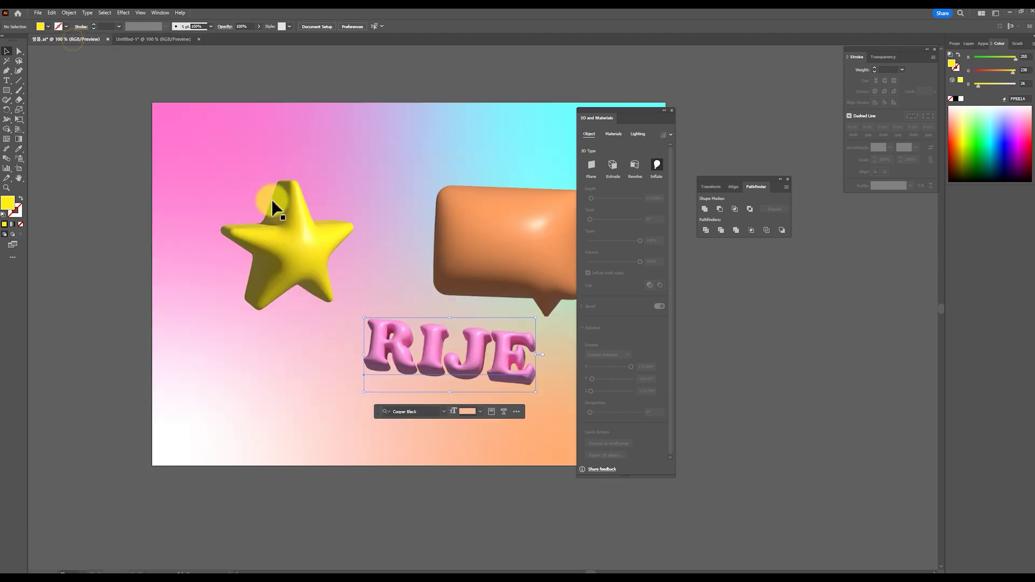
key(ctrl+Tab)
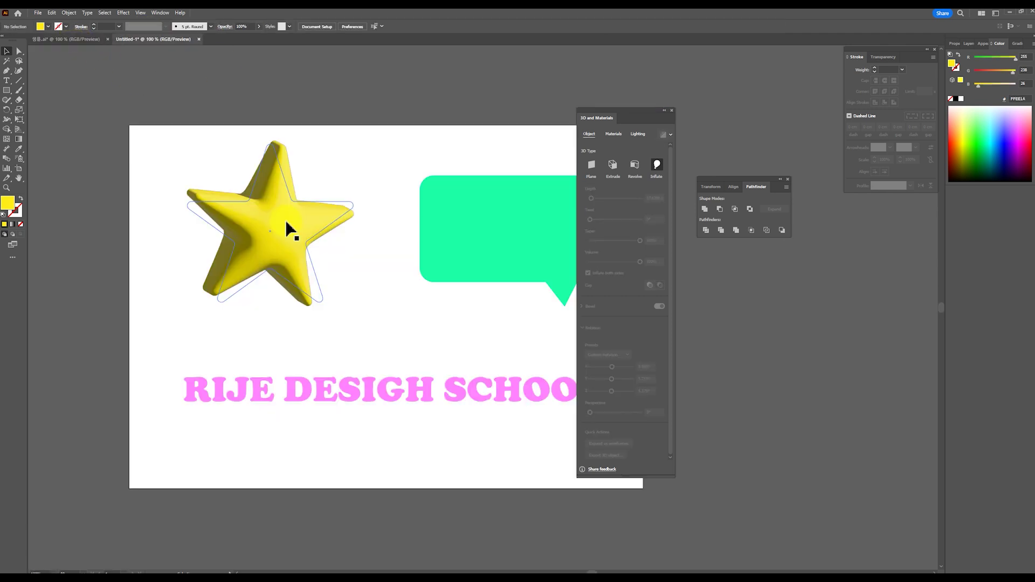
click(383, 204)
click(321, 221)
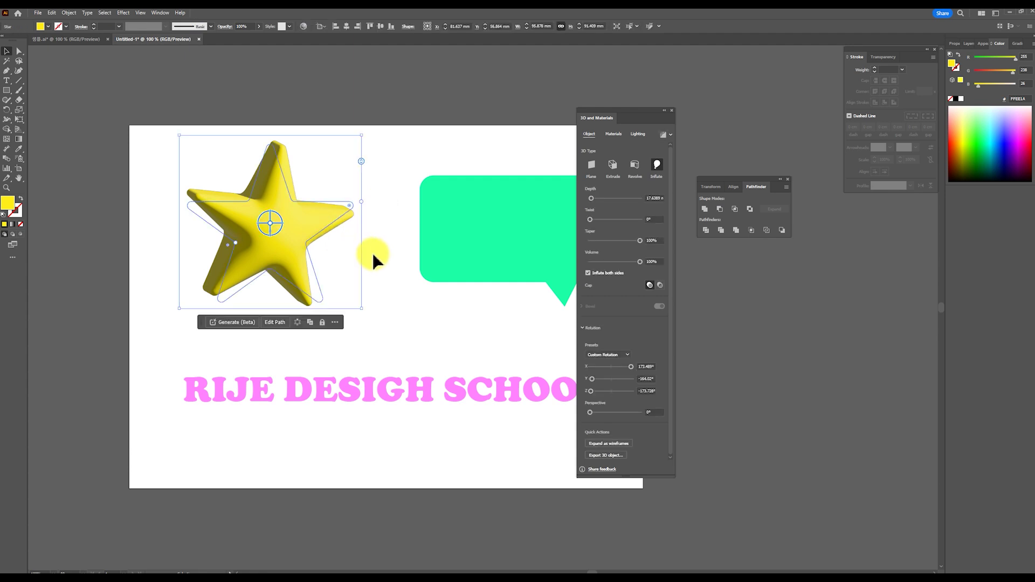
click(664, 136)
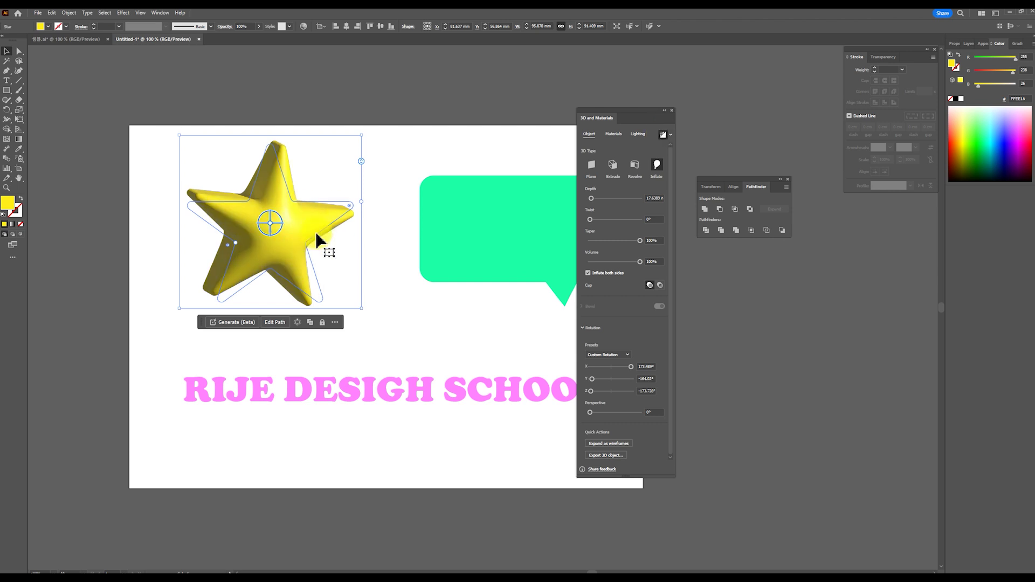
click(342, 225)
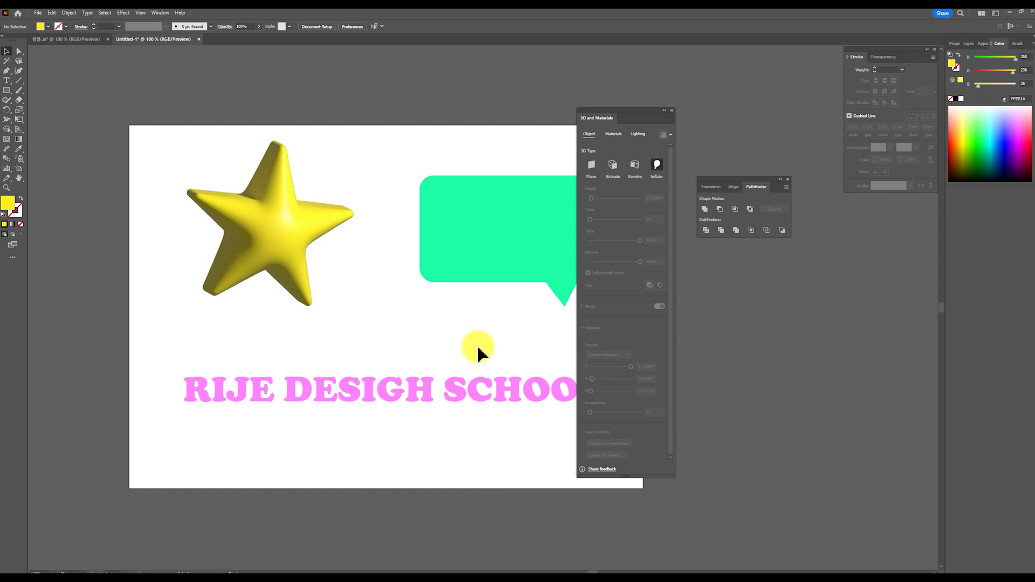
- Inspect the ray-traced star, then move the green speech bubble left toward it
click(298, 262)
click(366, 277)
click(282, 259)
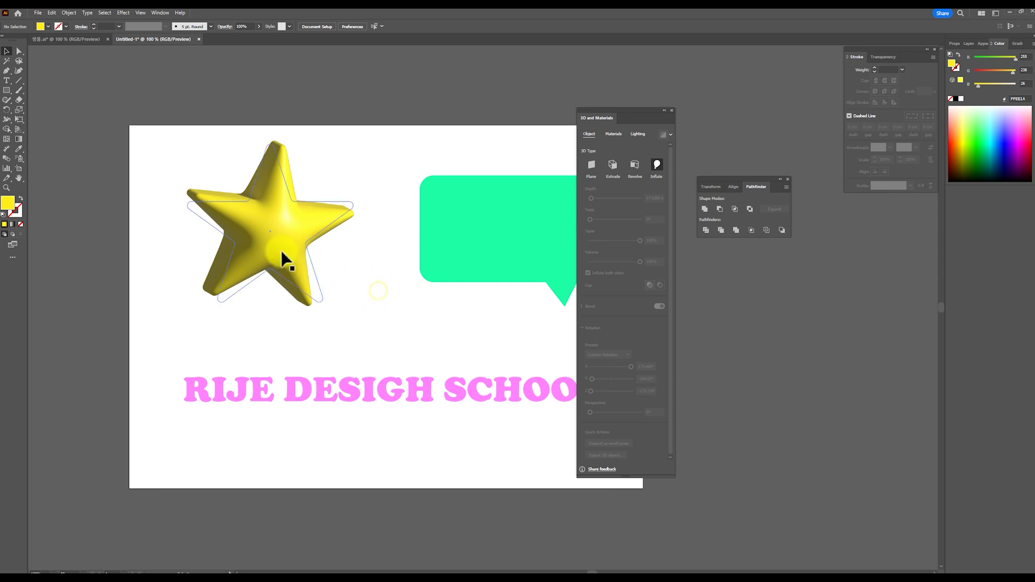
click(476, 322)
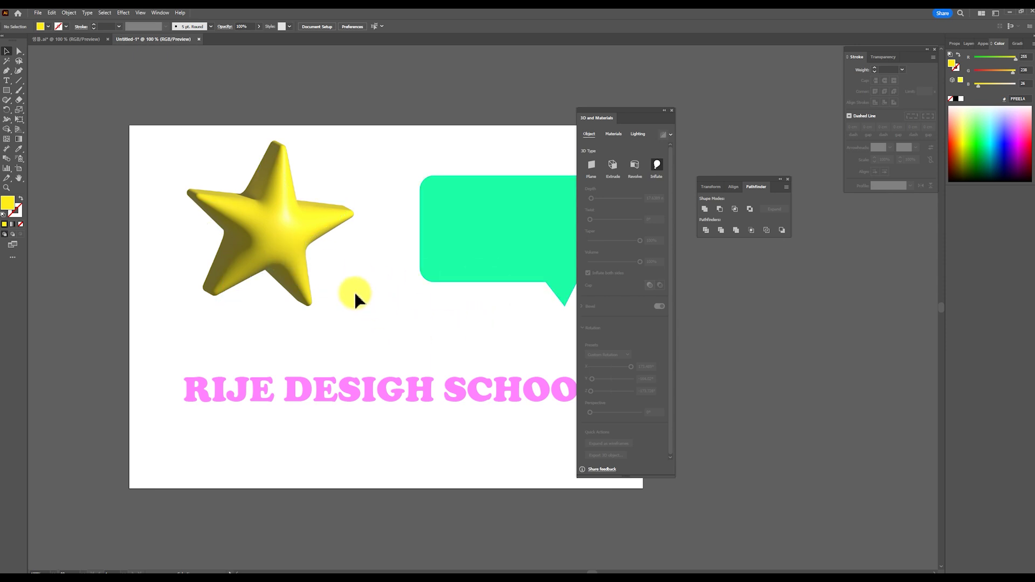
click(296, 293)
click(371, 308)
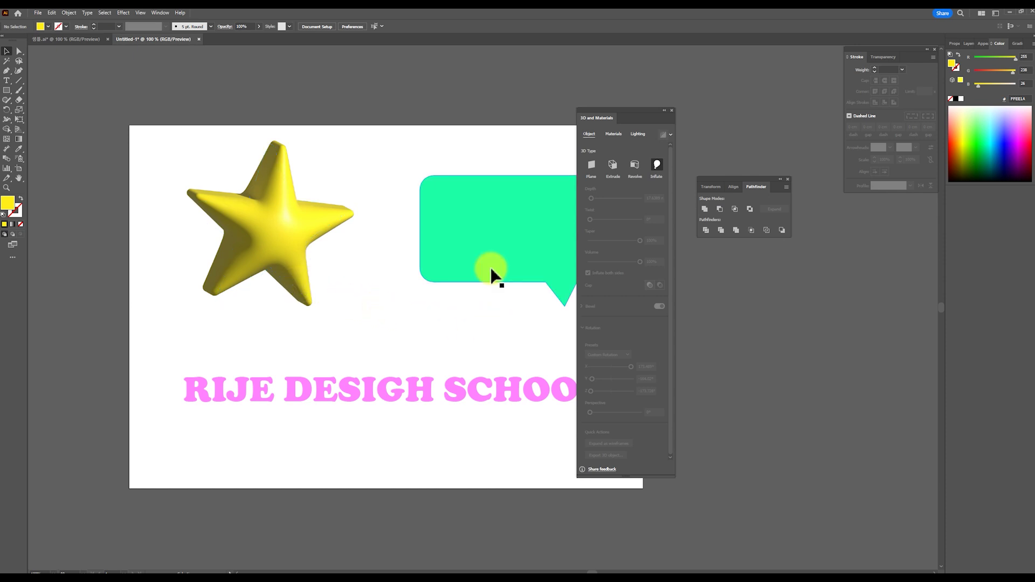
drag(524, 258, 491, 233)
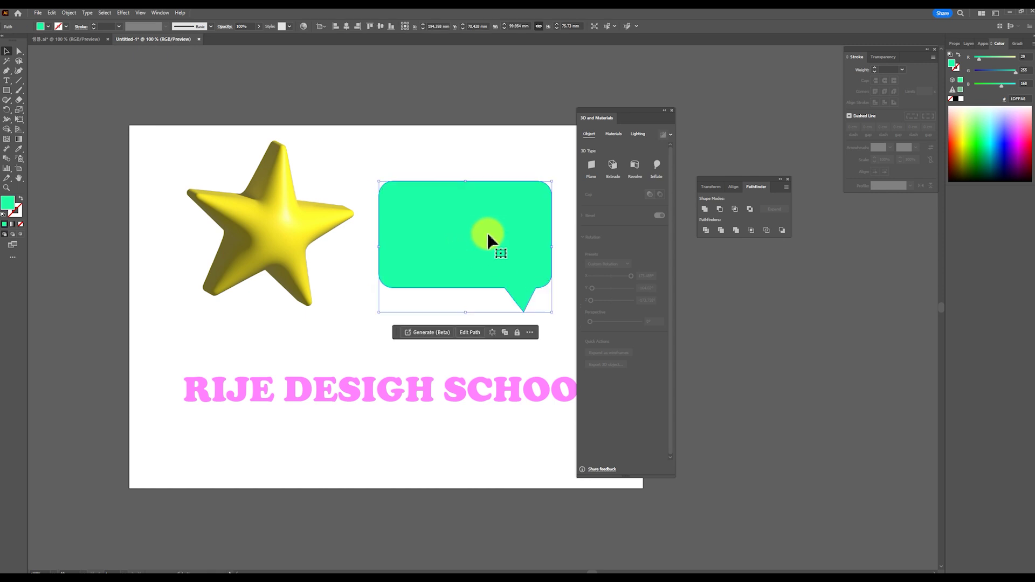
- Apply 3D Inflate to the speech bubble, inflated on both sides and tilted with the rotation widget
click(125, 12)
mouse_move(153, 60)
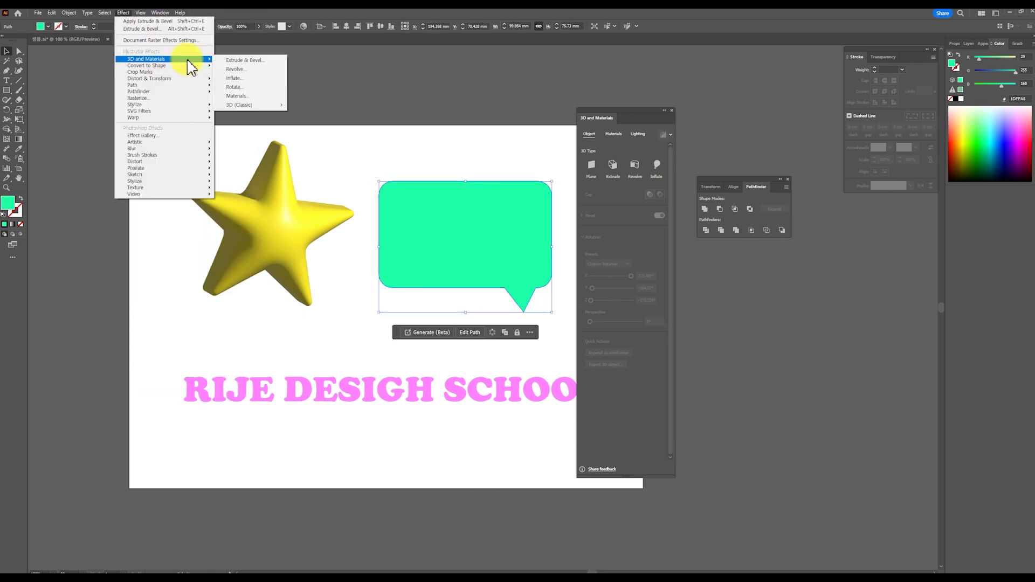
click(274, 64)
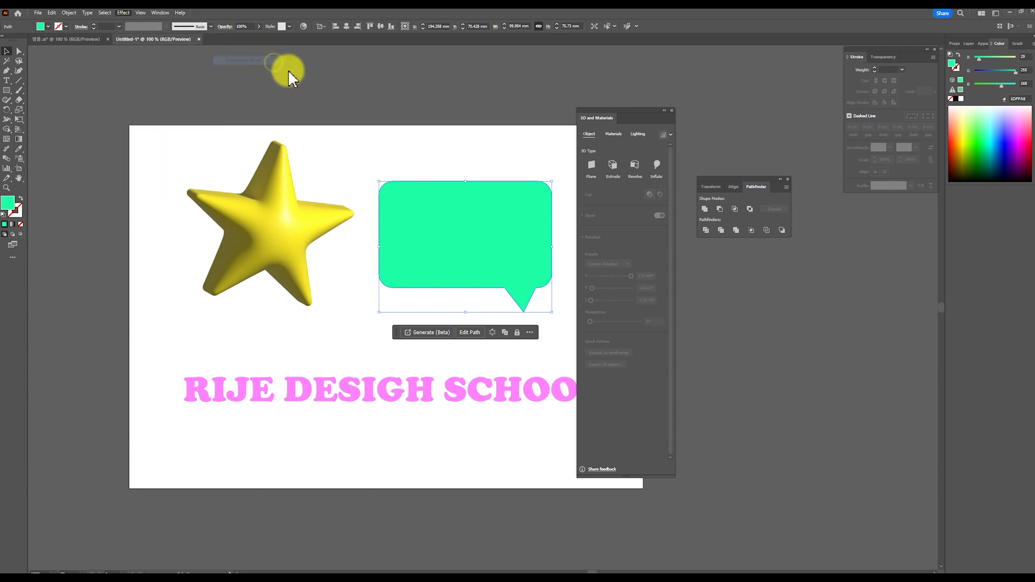
click(658, 165)
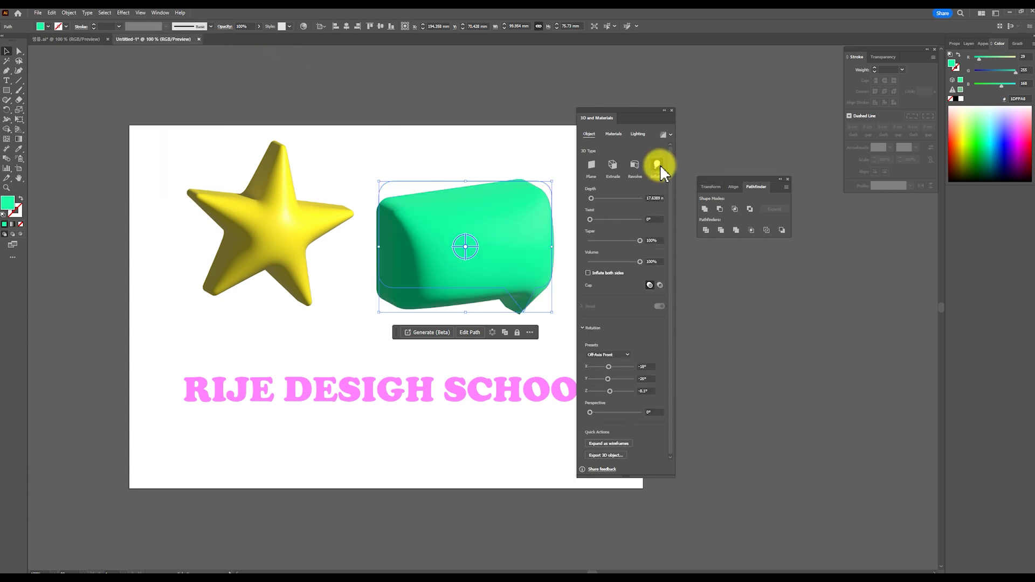
click(588, 273)
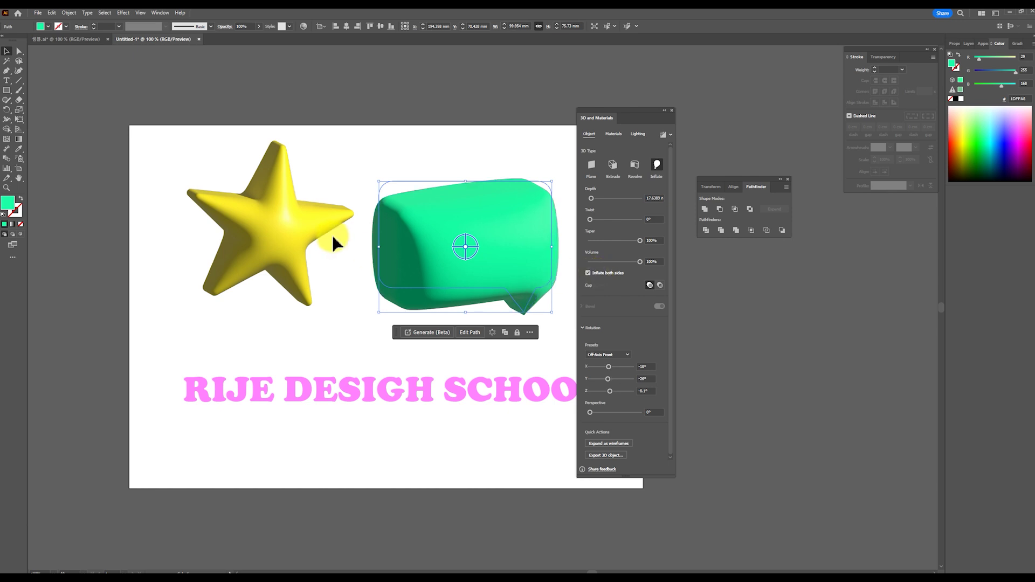
click(459, 247)
drag(462, 249, 461, 232)
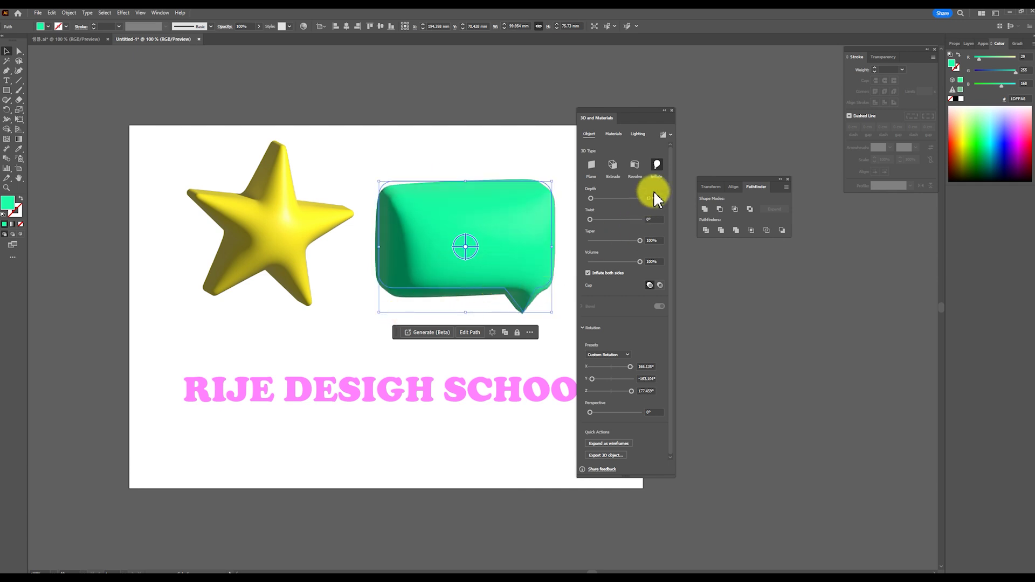
click(723, 304)
drag(655, 116, 710, 107)
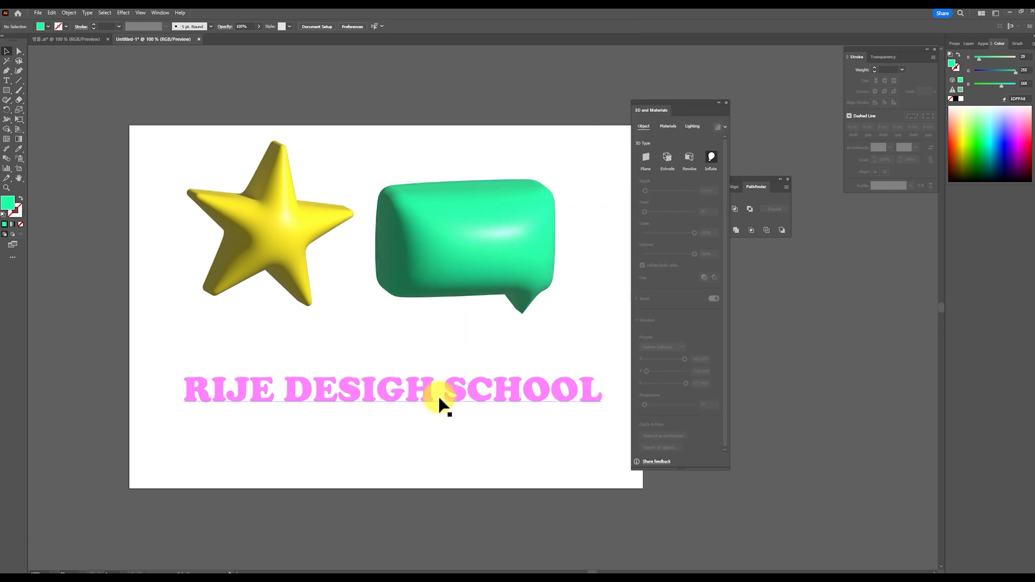
- Nudge the pink text up and inflate it into 3D with a slight tilt
click(389, 397)
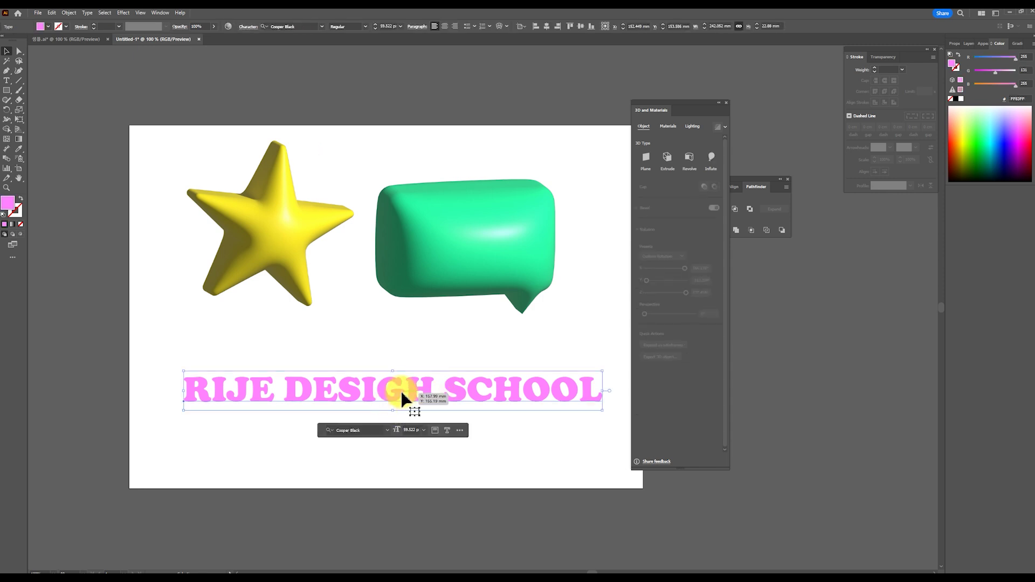
drag(403, 392, 399, 378)
click(123, 12)
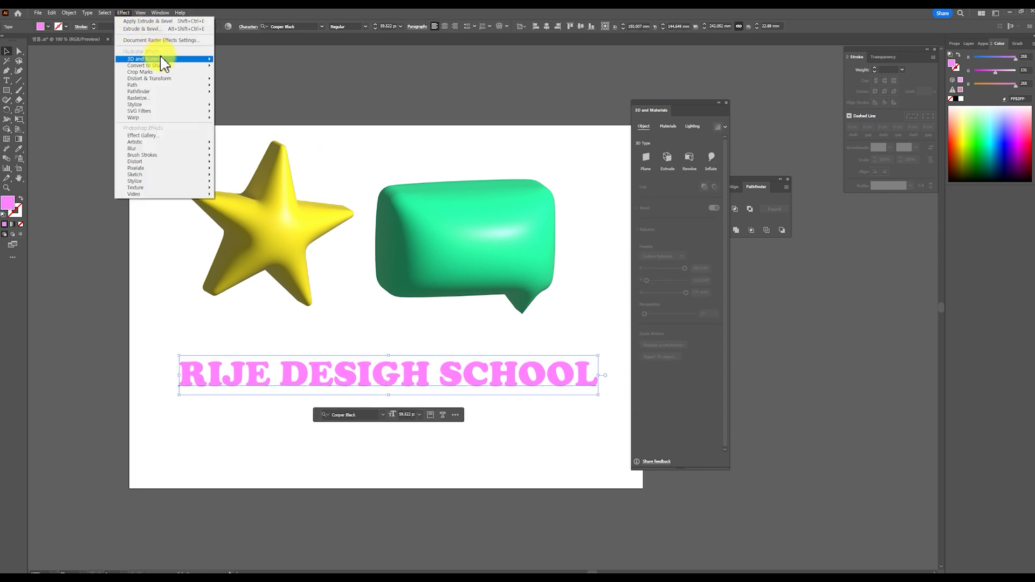
click(712, 157)
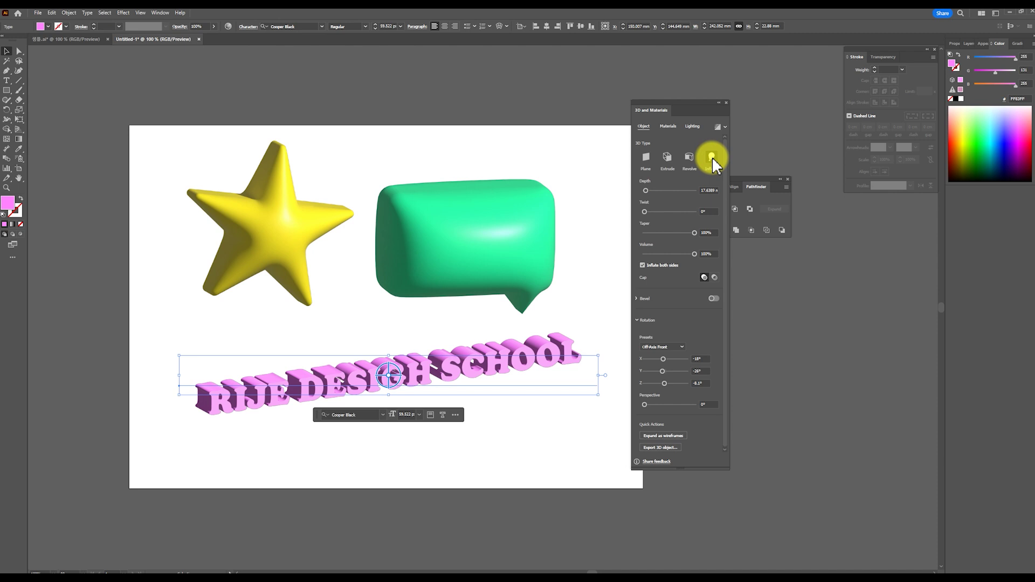
mouse_move(389, 375)
mouse_down()
mouse_move(383, 359)
mouse_move(380, 376)
mouse_up()
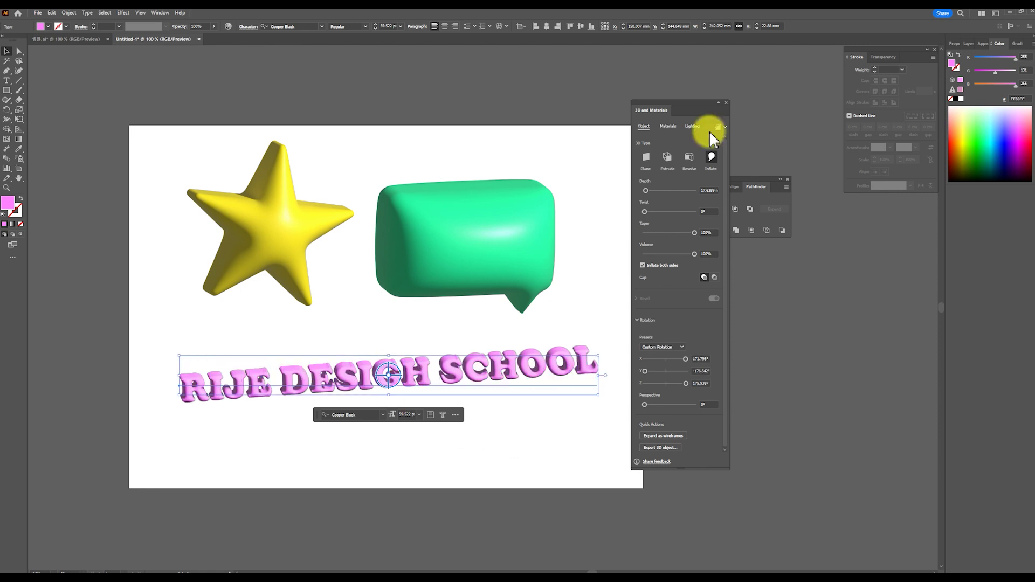
- Duplicate the 3D pink heading directly below the original
double_click(492, 376)
click(6, 80)
click(278, 391)
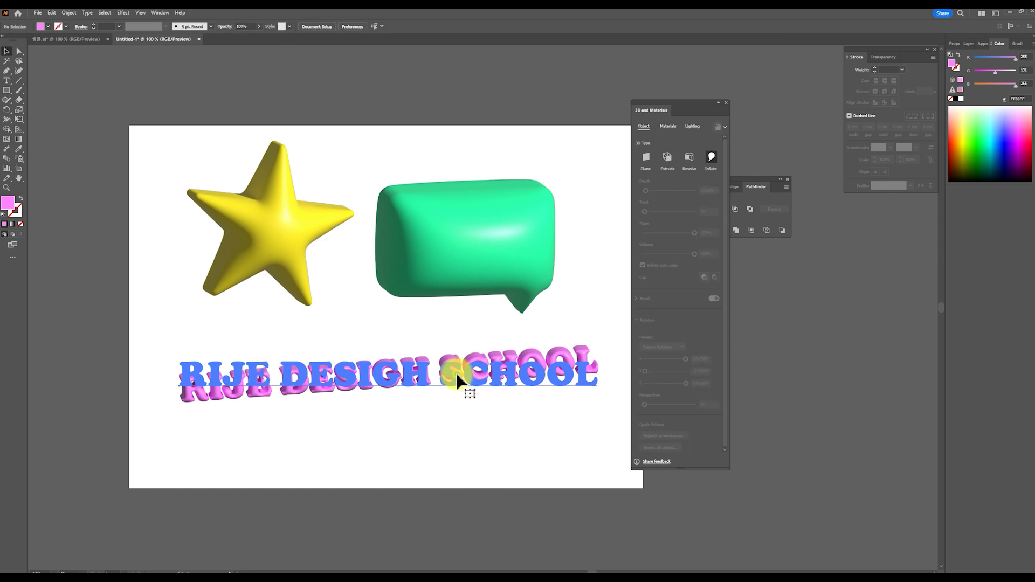
click(458, 381)
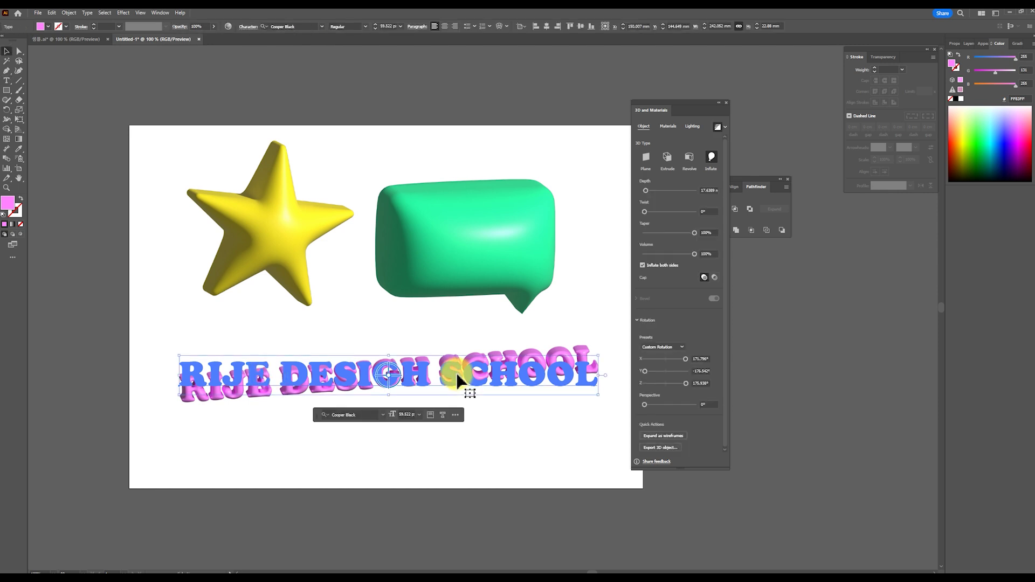
drag(455, 370, 405, 415)
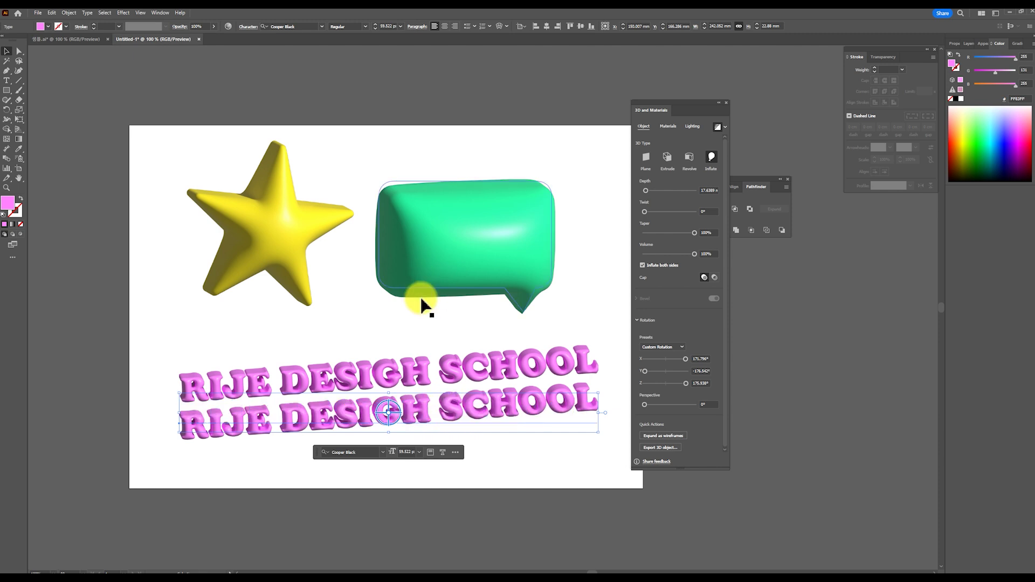
- Recolour the lower text copy to the lighter pink FF85C8
drag(466, 397, 460, 423)
click(459, 416)
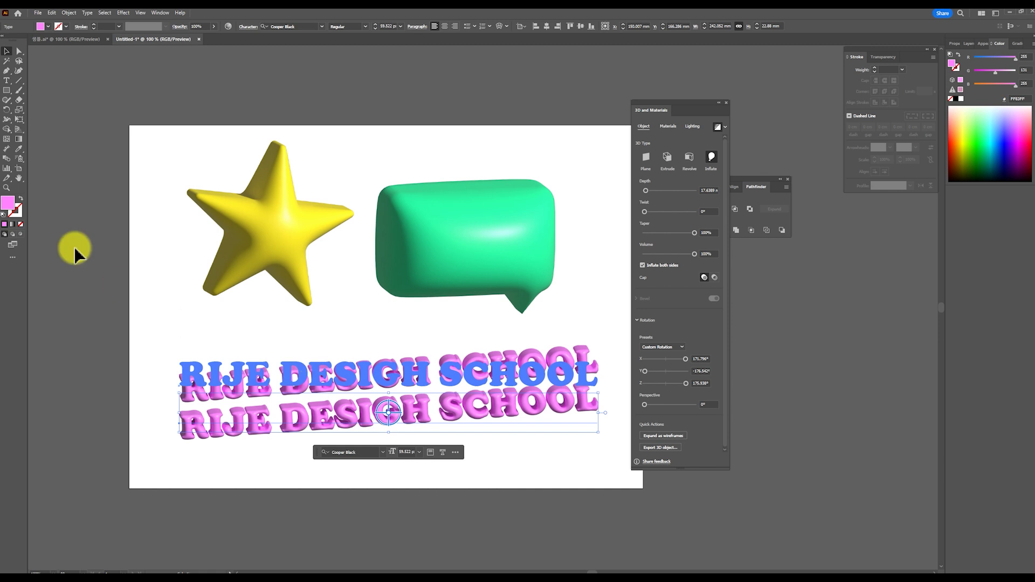
double_click(8, 203)
drag(687, 318, 701, 268)
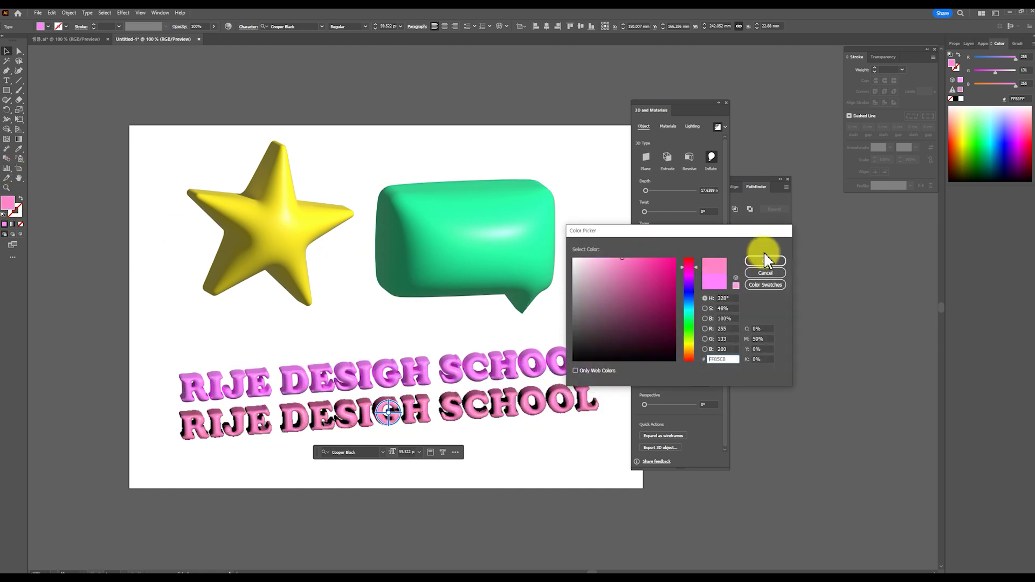
click(764, 259)
click(10, 82)
click(428, 429)
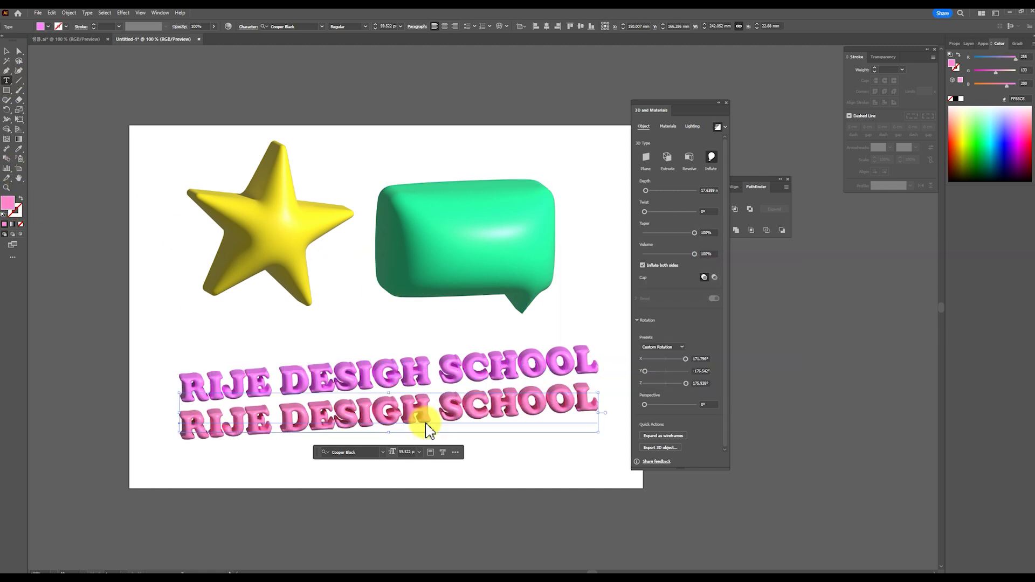
- Replace the lower text with '안녕하세요' set in the 배스킨라빈스 B font
key(ctrl+a)
text(안)
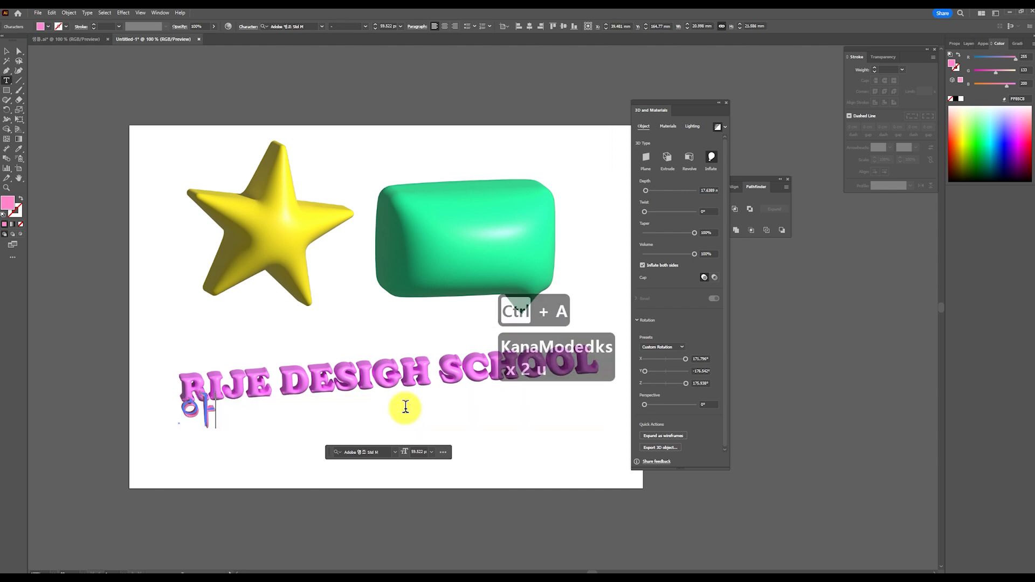
text(녕하세요)
key(ctrl+a)
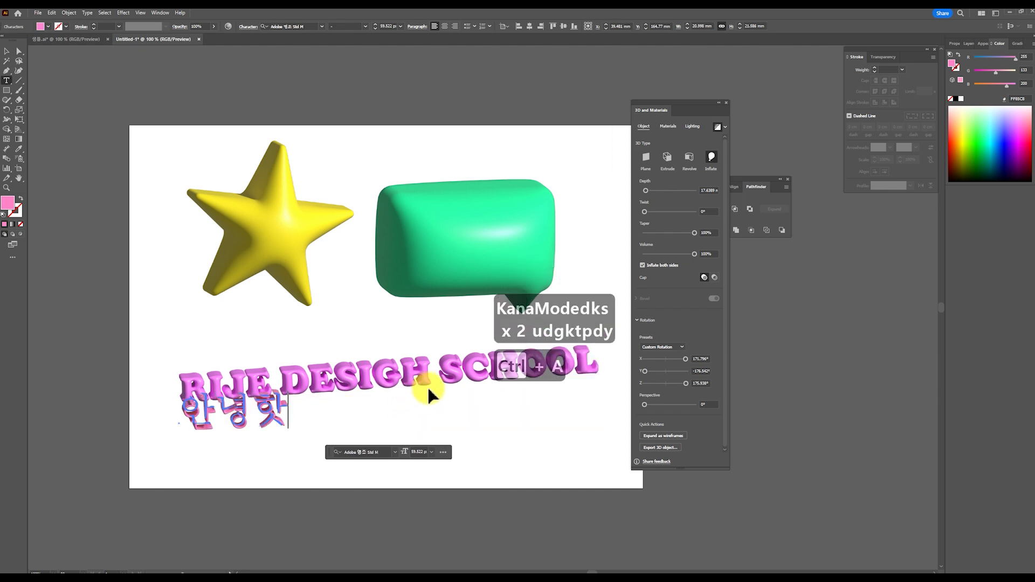
click(322, 26)
click(323, 180)
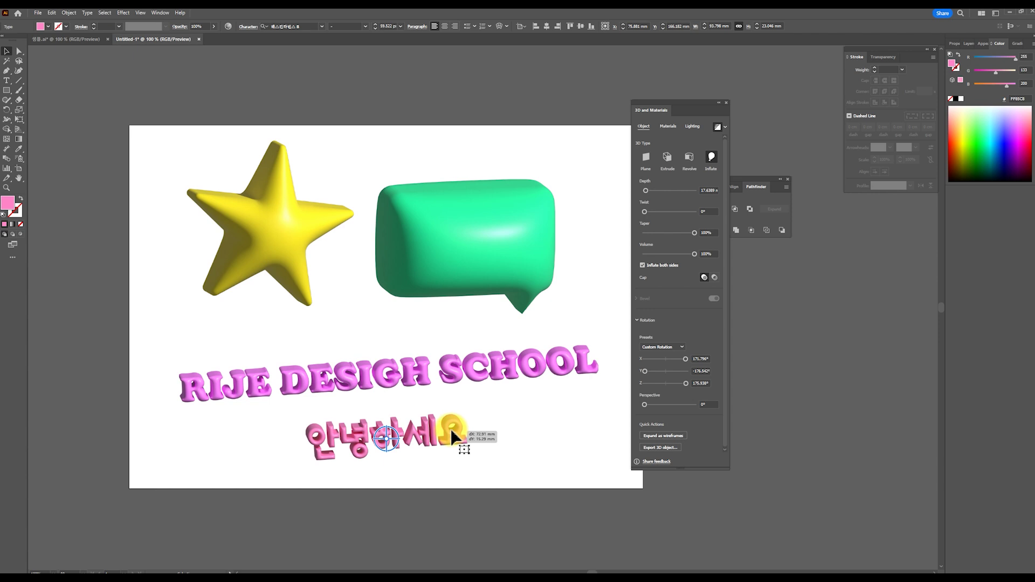
key(Escape)
- Enlarge the Korean text to about 127 mm wide
drag(489, 466, 535, 469)
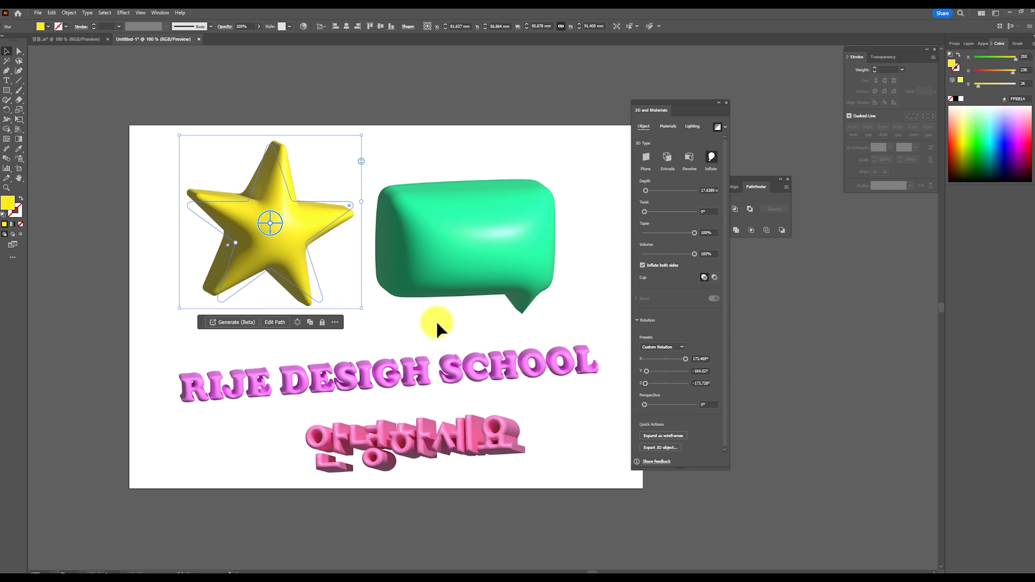
click(435, 319)
drag(376, 330, 488, 340)
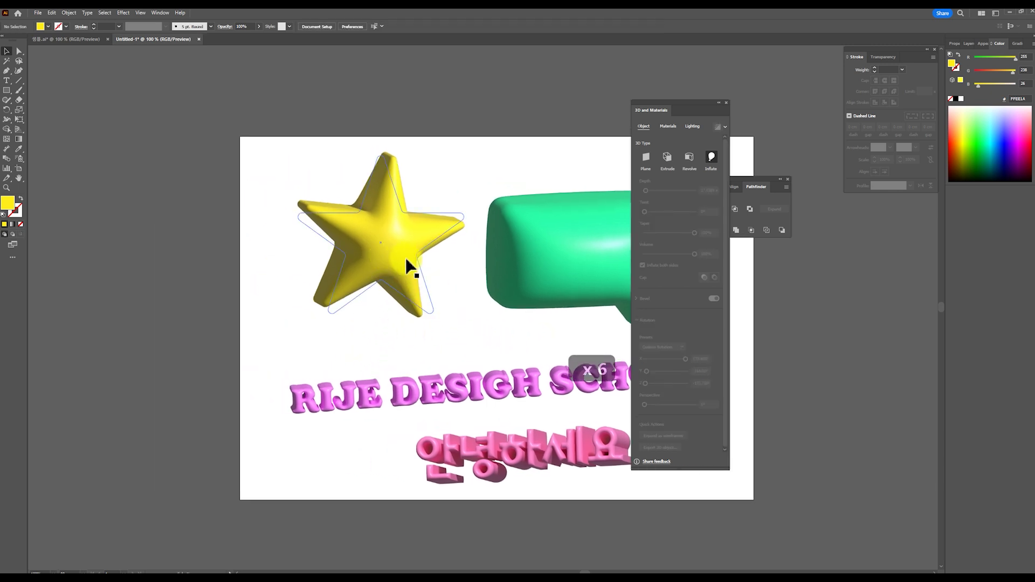
- Copy the yellow 3D star to the left of the artboard
click(403, 218)
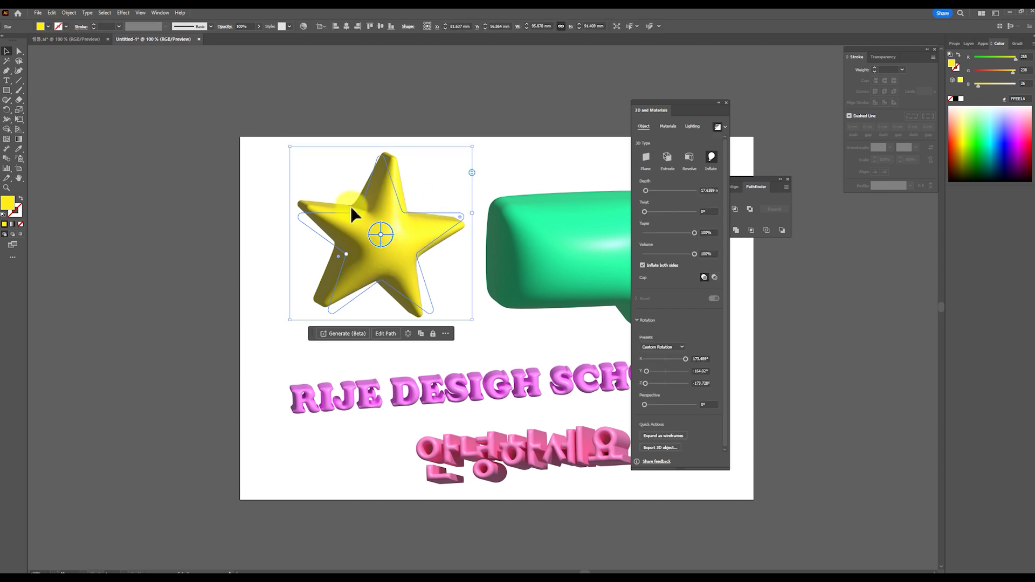
drag(417, 233, 171, 244)
drag(274, 194, 489, 183)
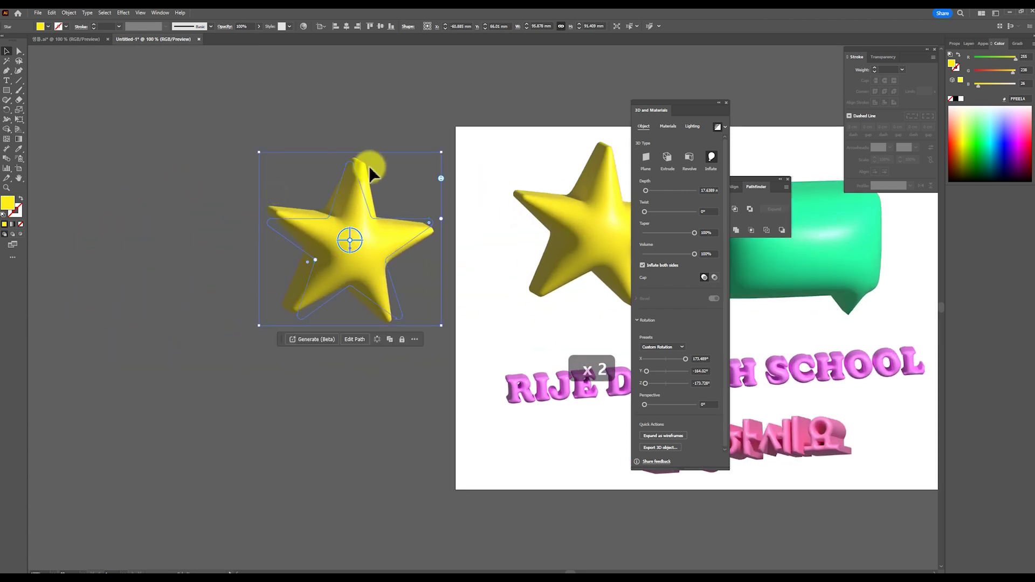
- Expand the star copy's appearance into flat artwork and reposition it
click(69, 12)
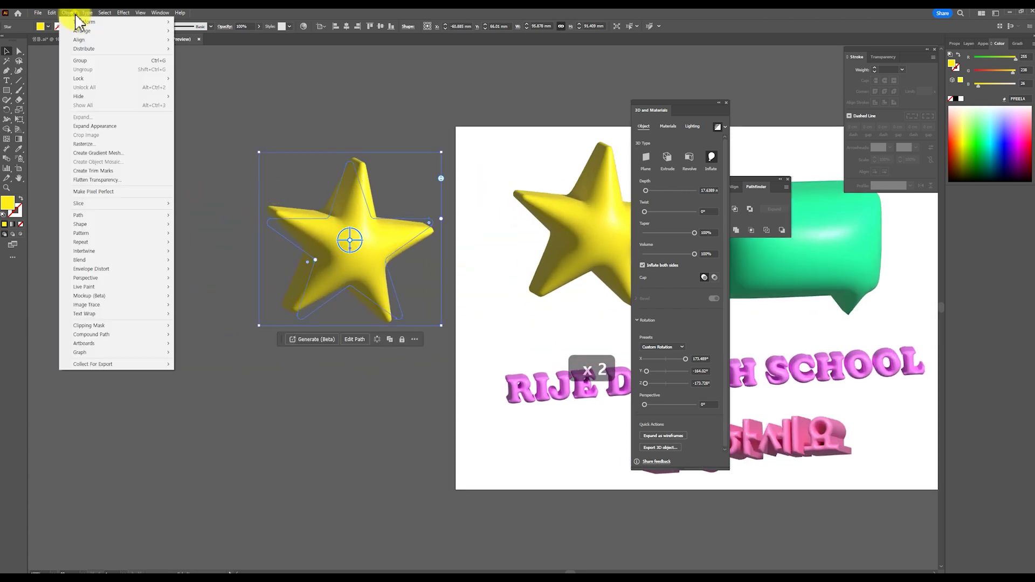
click(123, 129)
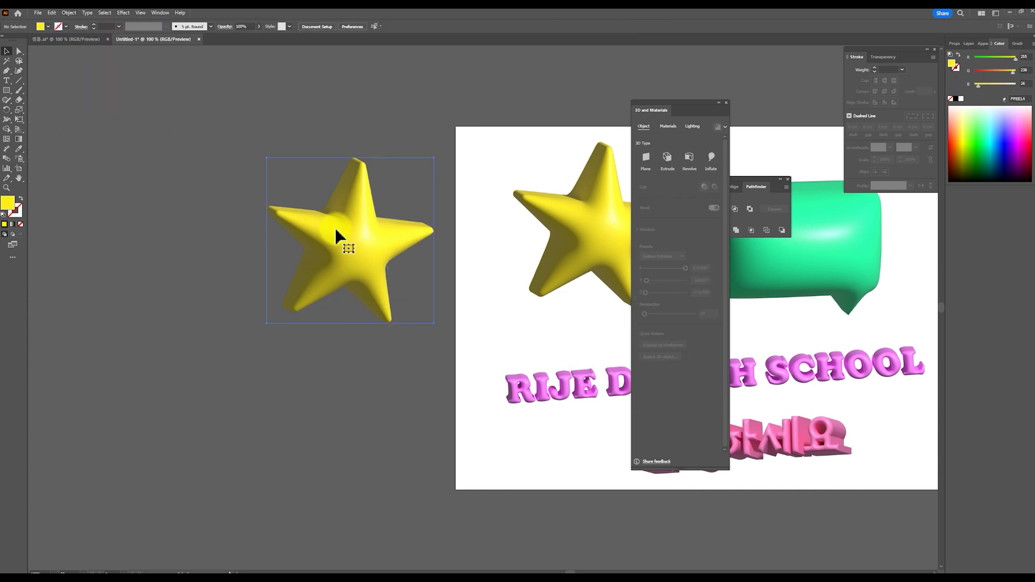
drag(351, 231, 397, 282)
drag(385, 254, 316, 206)
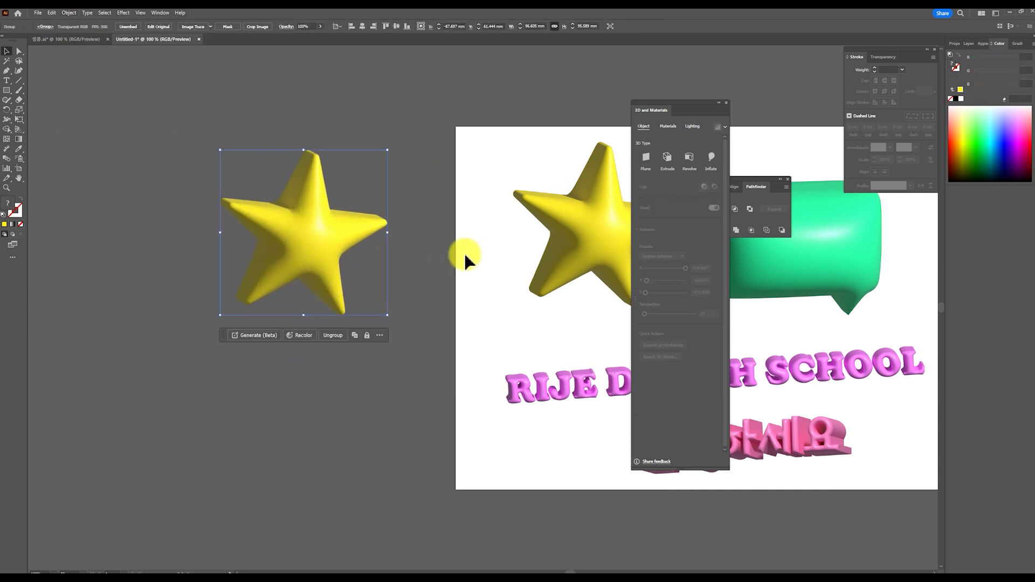
- Nudge the artboard star and move the expanded star copy left of the artboard
drag(572, 242, 561, 248)
drag(348, 231, 320, 276)
click(369, 297)
click(267, 288)
scroll(222, 299, up, 2)
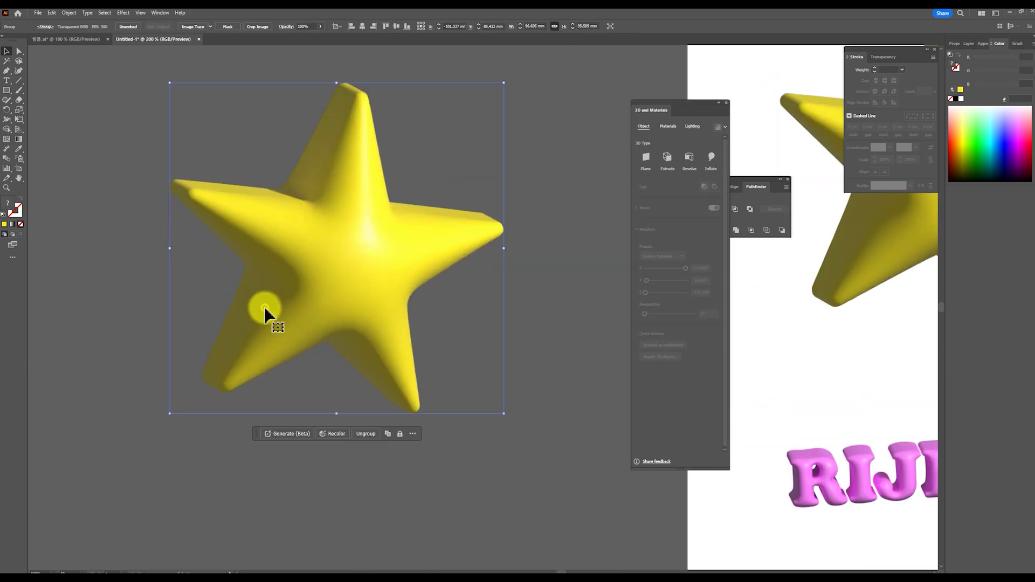
scroll(356, 294, down, 1)
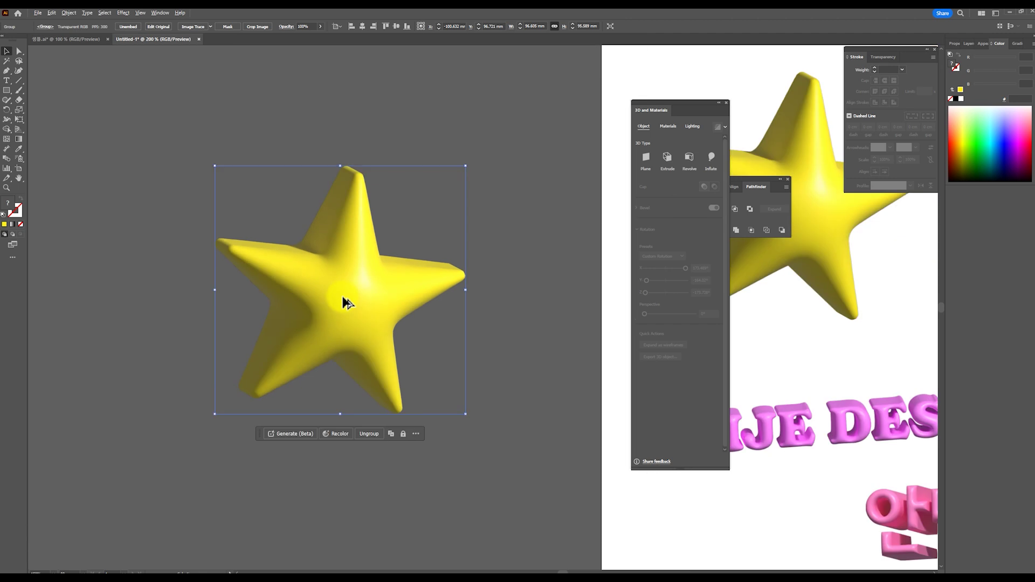
scroll(310, 316, down, 1)
scroll(291, 318, down, 1)
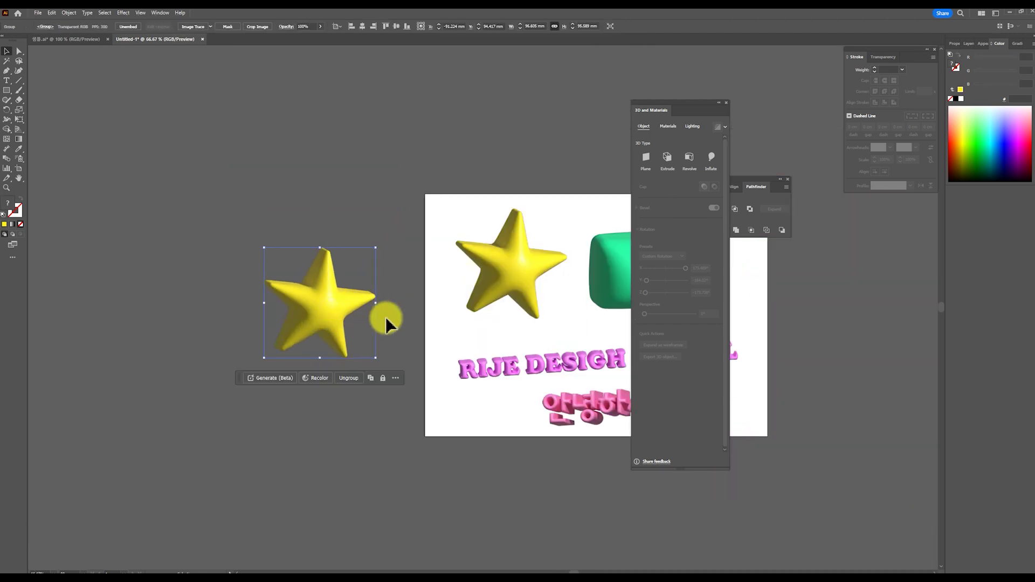
- Fine-tune the expanded star's position, then switch the artboard star's 3D type to Extrude
click(373, 261)
drag(286, 280, 308, 305)
drag(297, 286, 340, 278)
click(365, 276)
click(392, 413)
scroll(193, 192, right, 4)
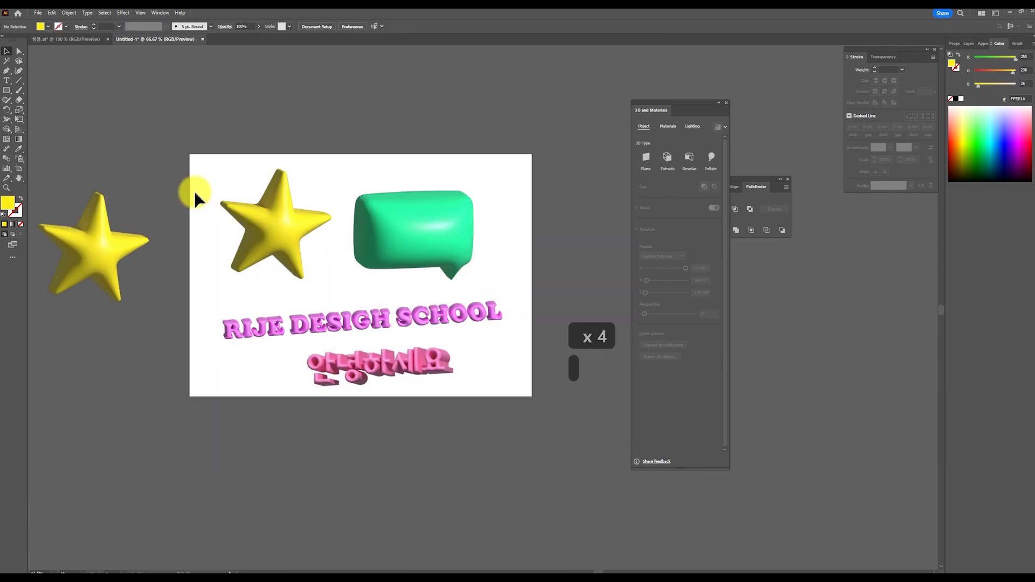
scroll(238, 246, up, 1)
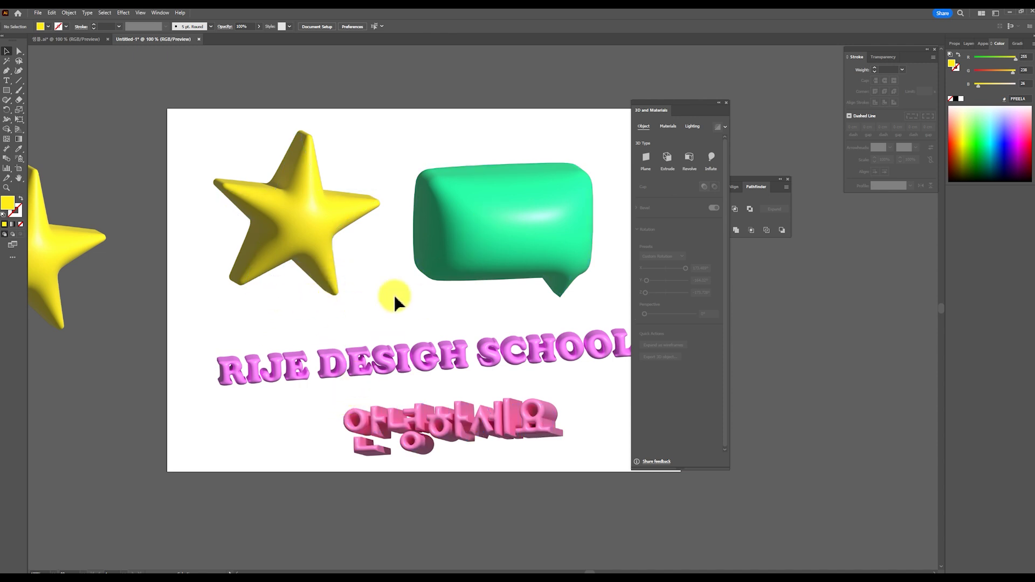
click(443, 182)
- Pan between the artboard star and the expanded copy to compare them
click(338, 243)
scroll(208, 259, up, 1)
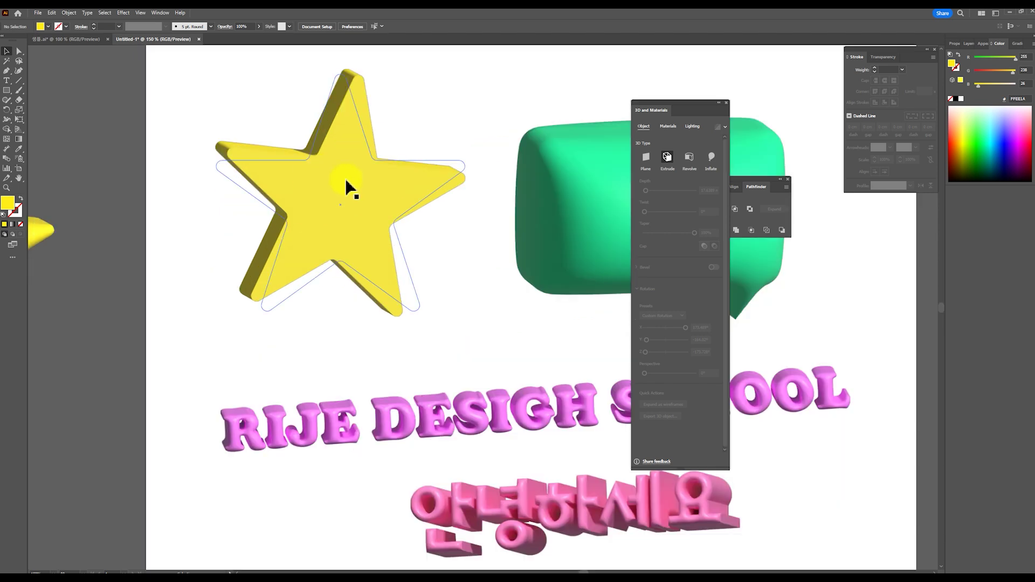
drag(302, 229, 681, 225)
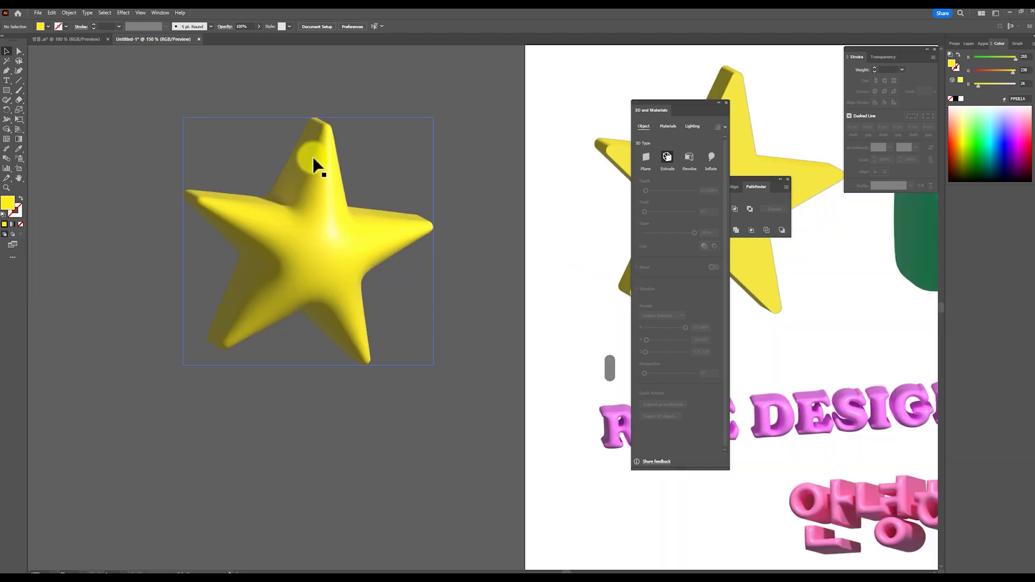
click(322, 263)
click(463, 274)
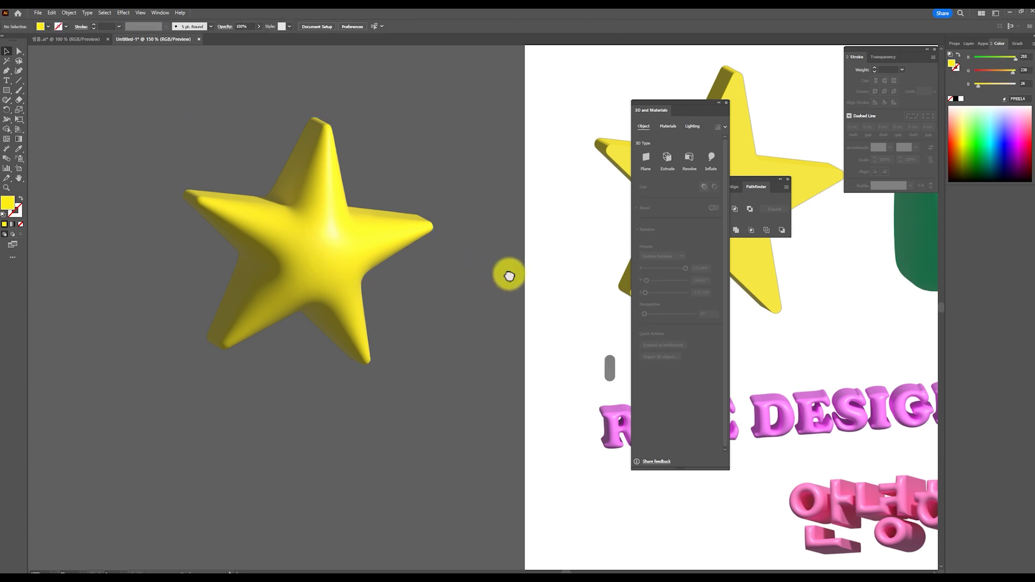
drag(509, 276, 237, 305)
scroll(243, 306, down, 1)
drag(283, 338, 342, 348)
click(533, 291)
- Shift the expanded star copy slightly right and the 3D star up and left
drag(194, 295, 238, 302)
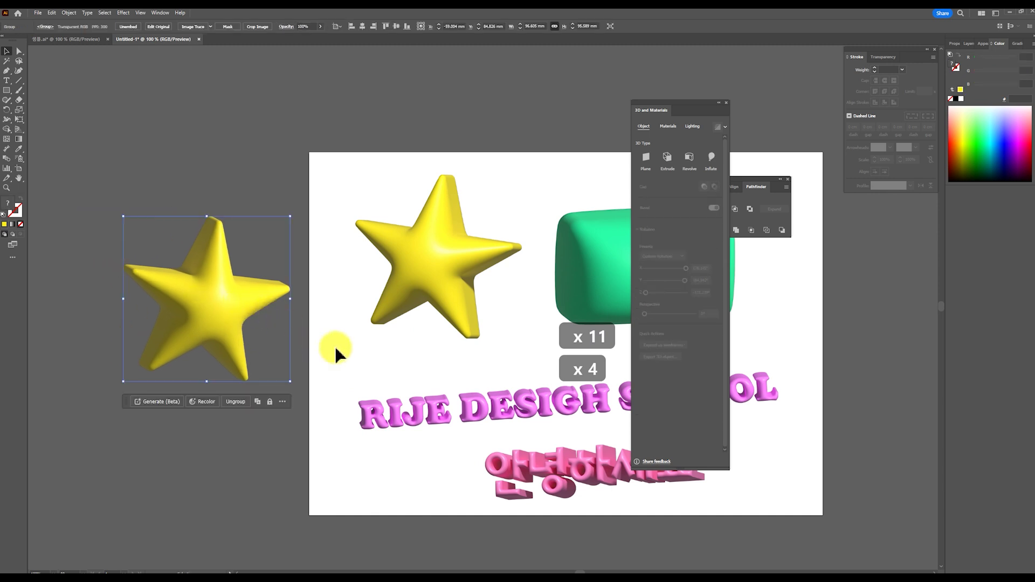
click(341, 344)
scroll(351, 344, down, 2)
scroll(375, 343, up, 2)
drag(411, 261, 381, 249)
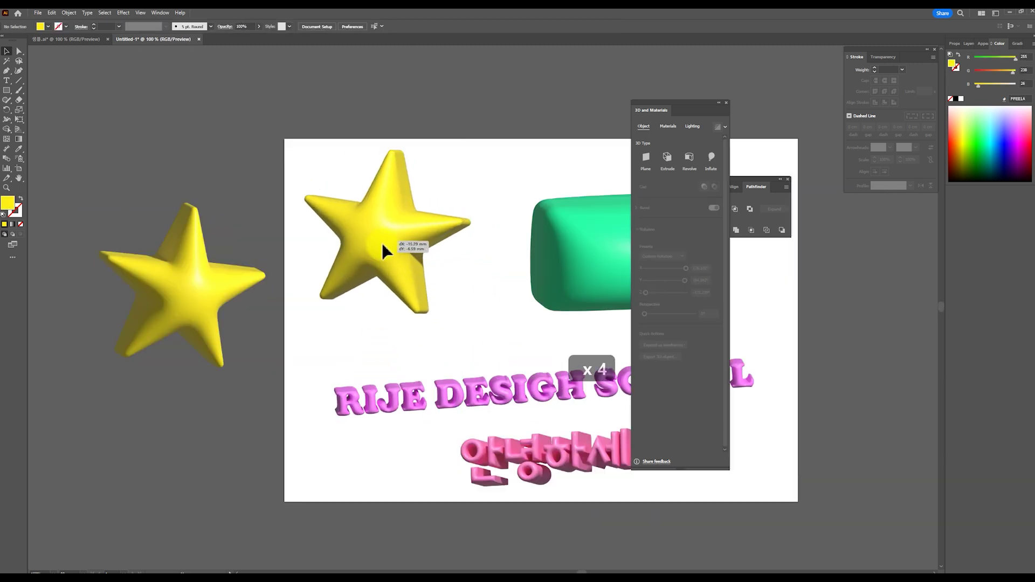
click(493, 266)
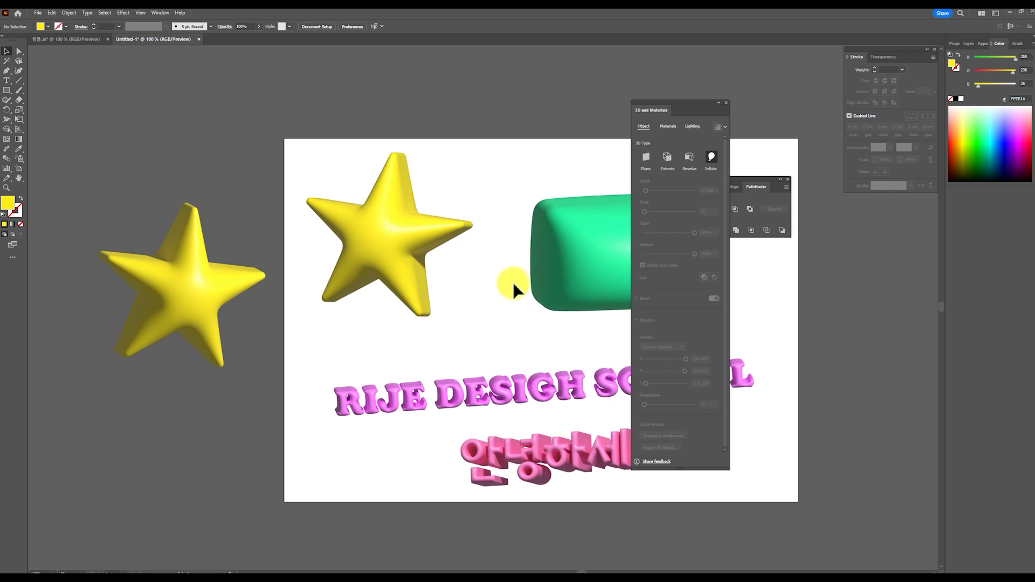
drag(615, 317, 499, 324)
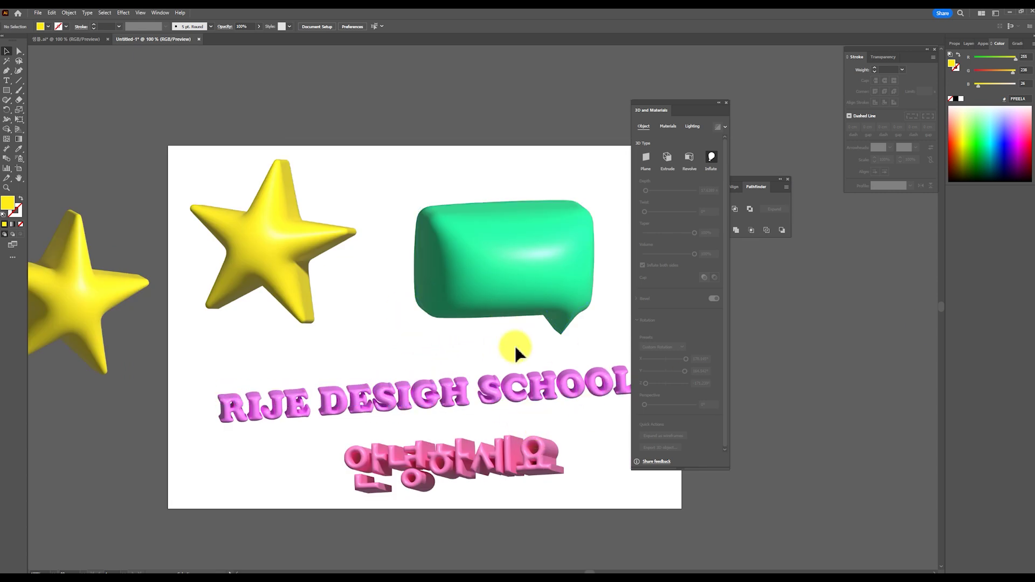
scroll(488, 383, down, 1)
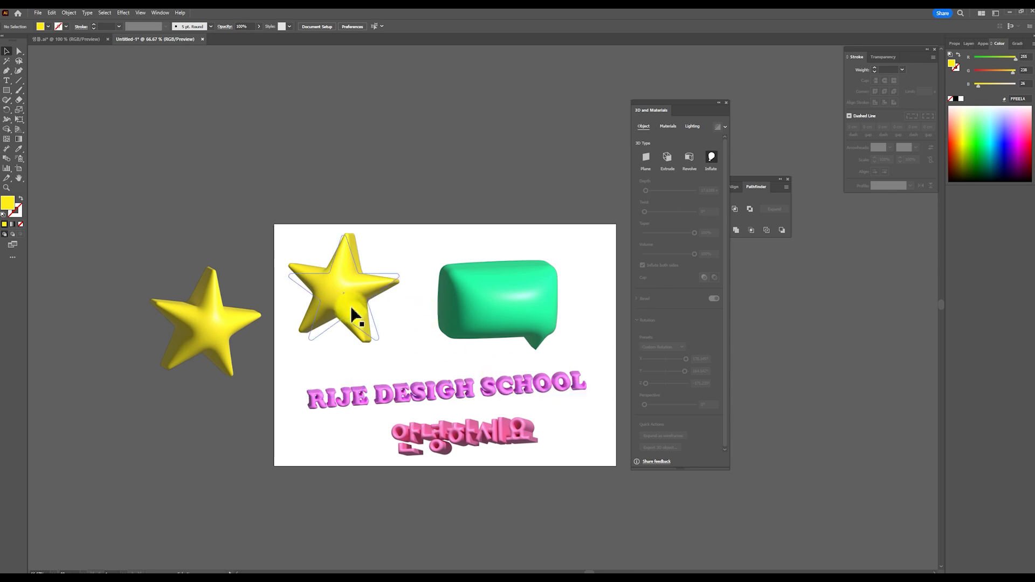
- Check the star, speech bubble and Korean 3D text by selecting each in turn
drag(557, 391, 507, 383)
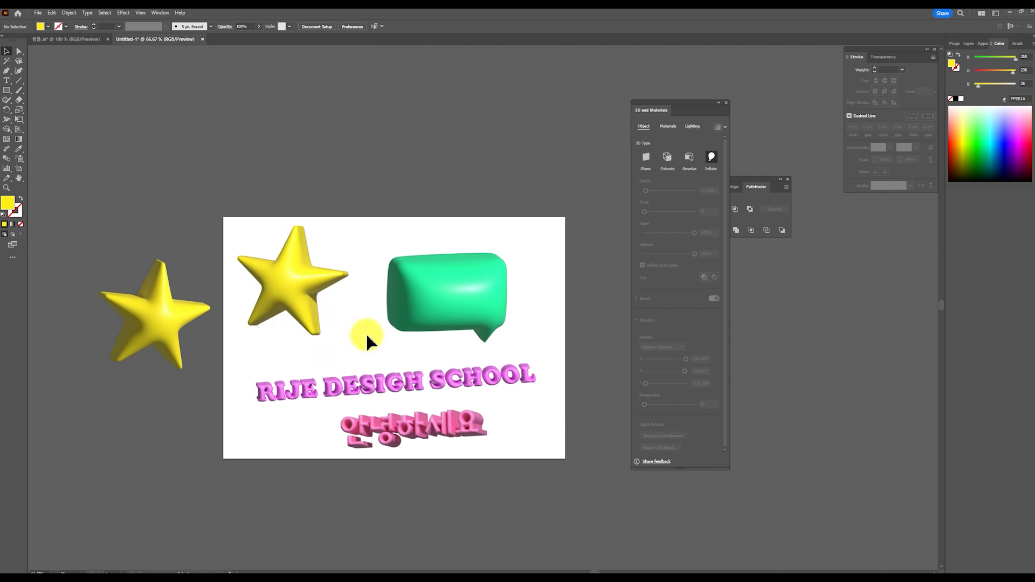
click(297, 299)
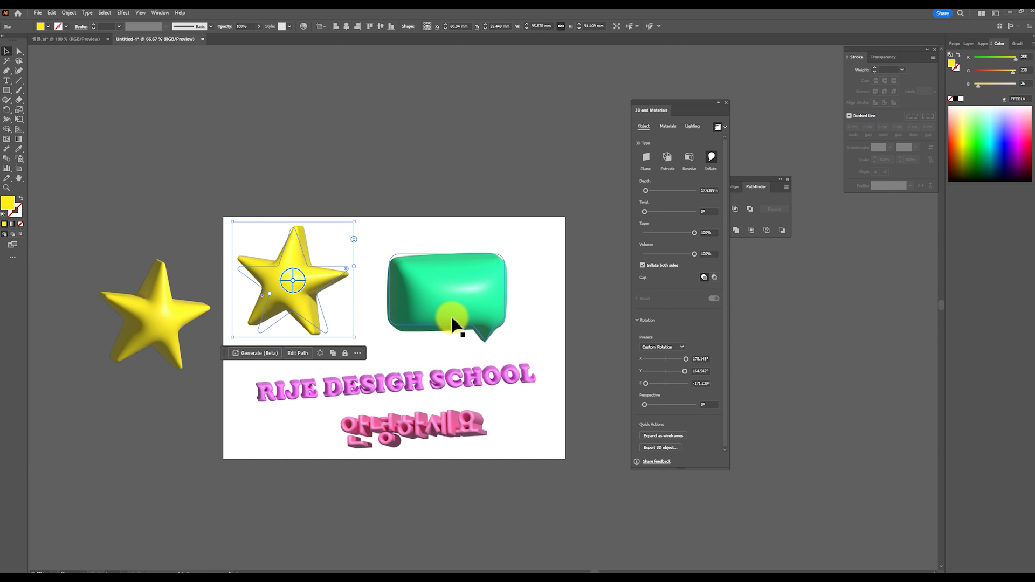
click(451, 316)
click(493, 436)
click(552, 428)
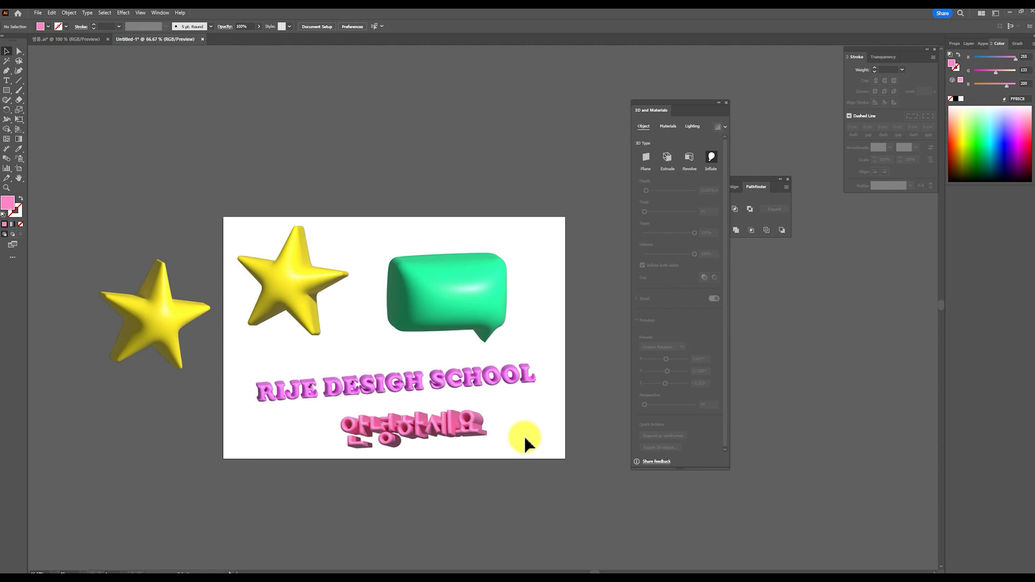
- Rotate the speech bubble in 3D so it faces the viewer more squarely
click(456, 322)
drag(455, 319, 447, 295)
click(524, 381)
click(570, 420)
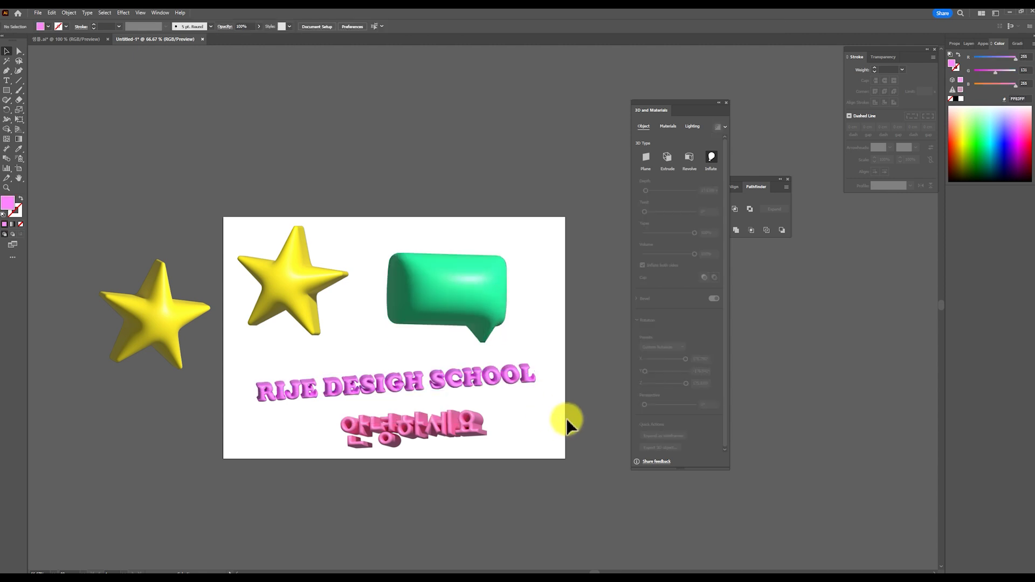
click(496, 393)
click(530, 413)
scroll(396, 438, up, 1)
scroll(442, 433, down, 1)
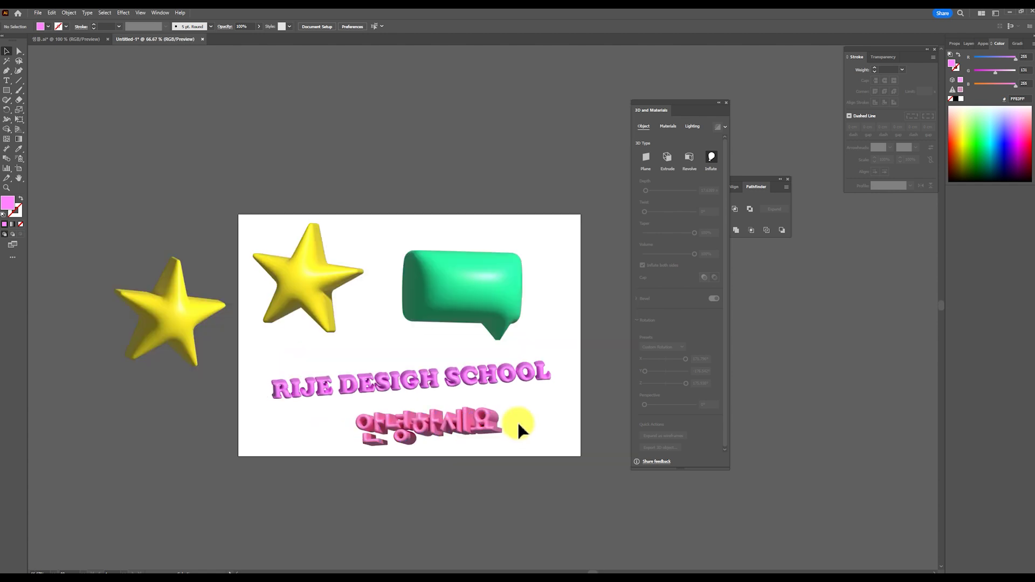